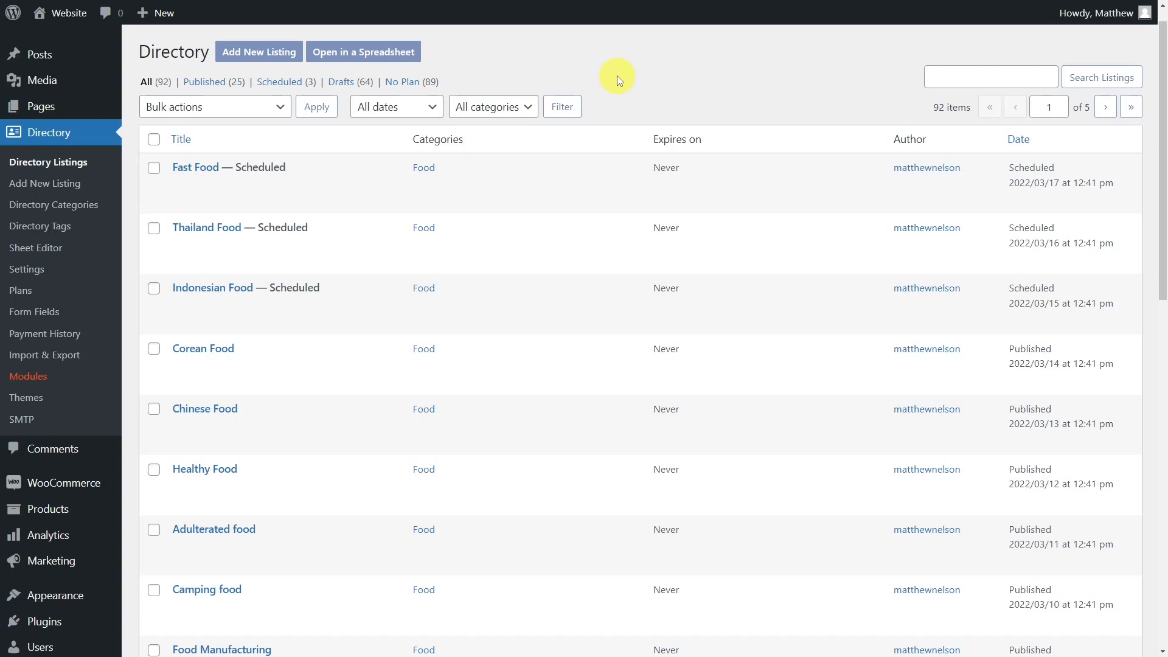
- Go to Setup spreadsheet under WP Sheet Editor in the admin sidebar
scroll(617, 75, down, 3)
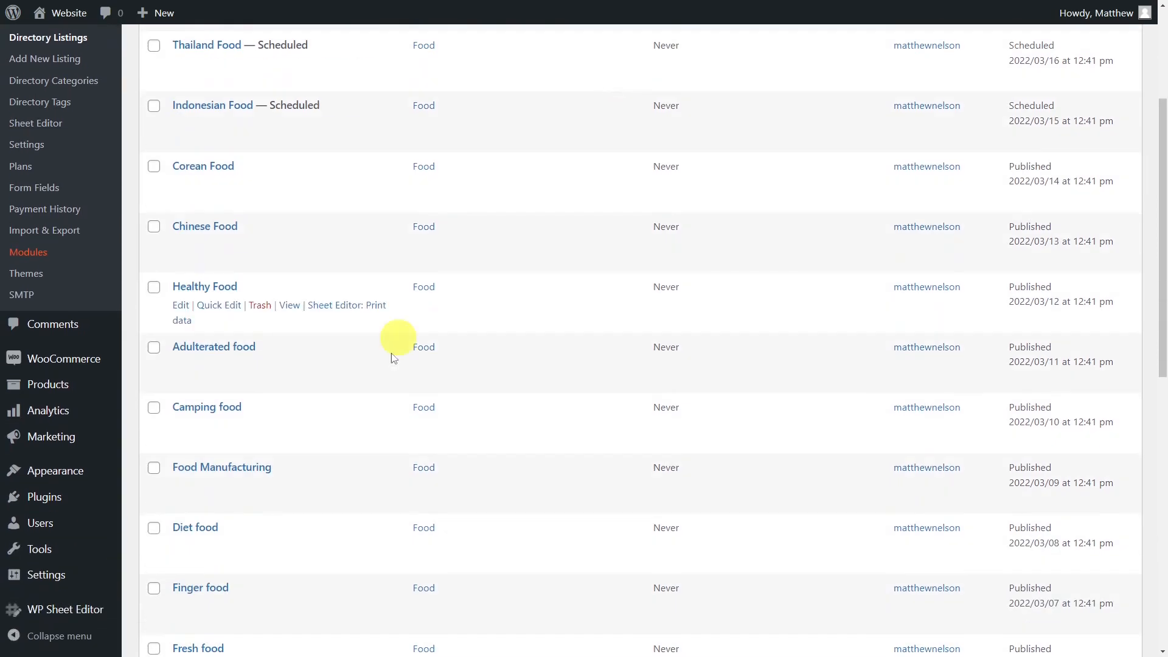
mouse_move(71, 604)
click(161, 568)
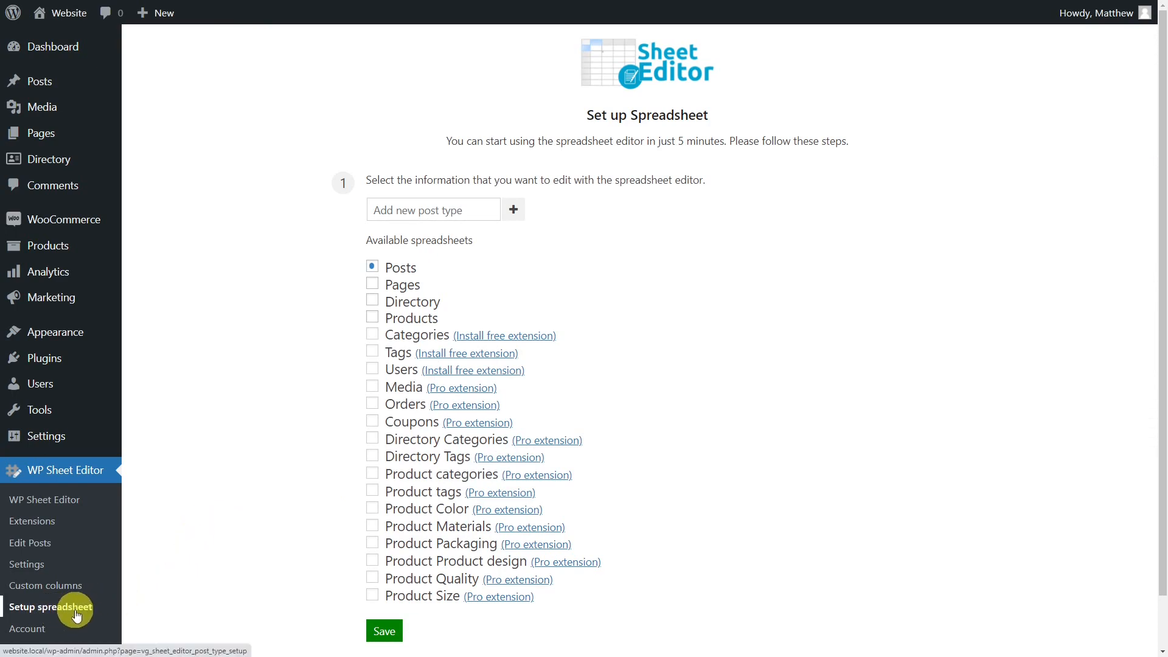
- Choose Directory as the spreadsheet and save the column setup to open all 92 listings
click(373, 300)
click(384, 633)
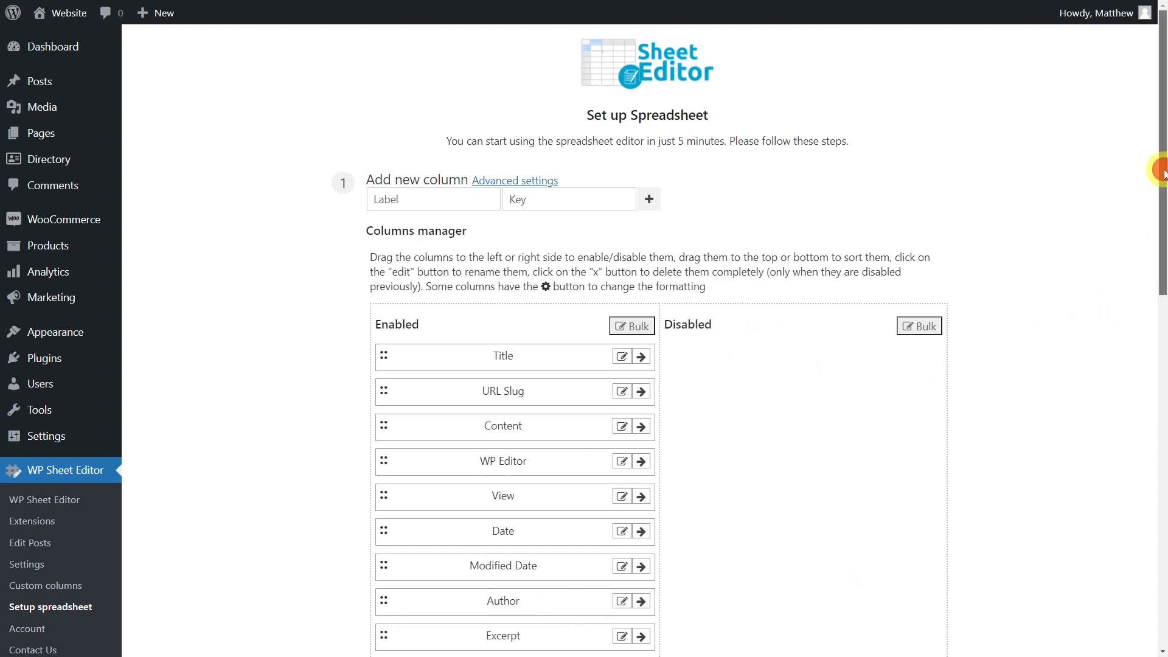
drag(1163, 243, 1154, 619)
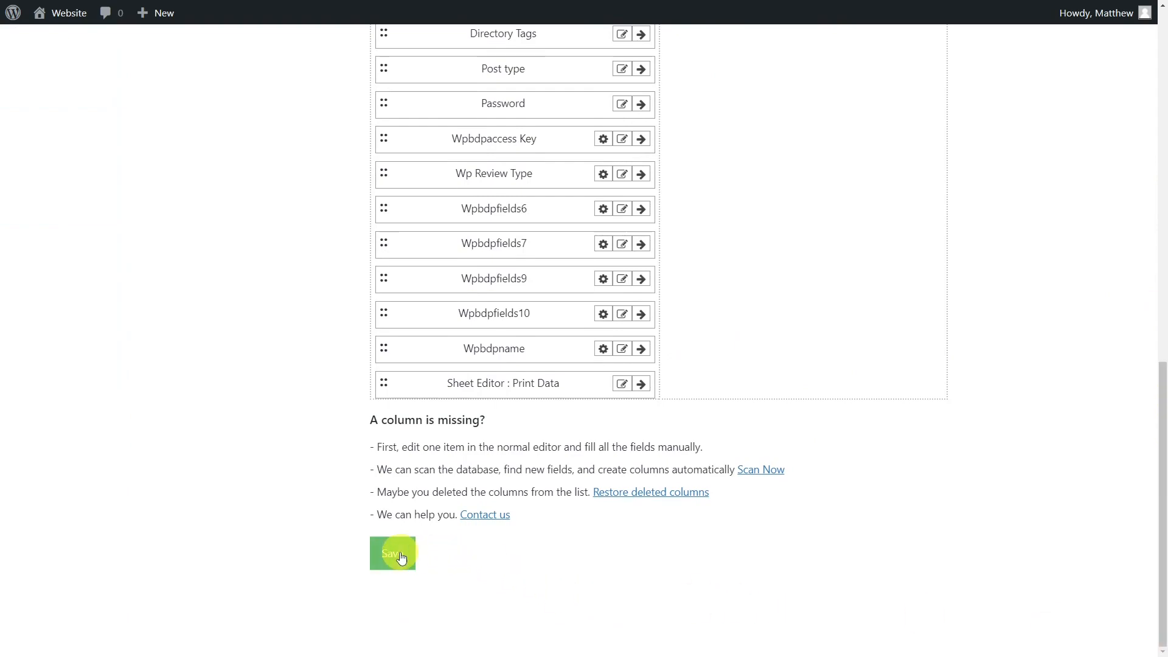
click(394, 555)
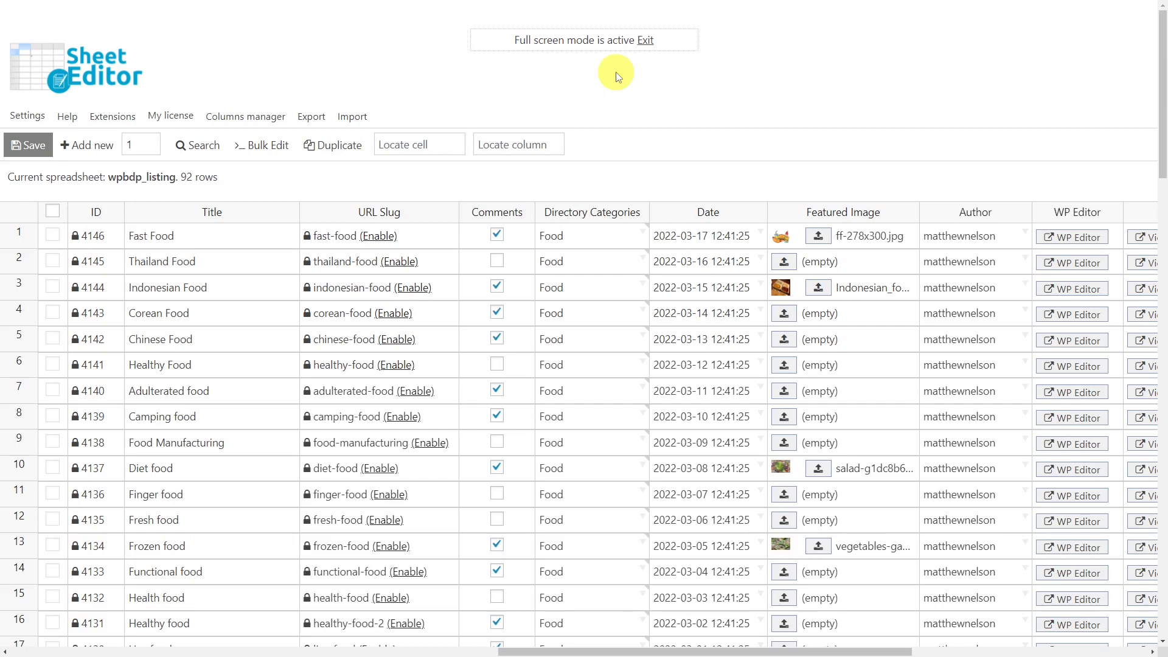
- Filter the listings by the Food category, then reopen the search options
click(206, 146)
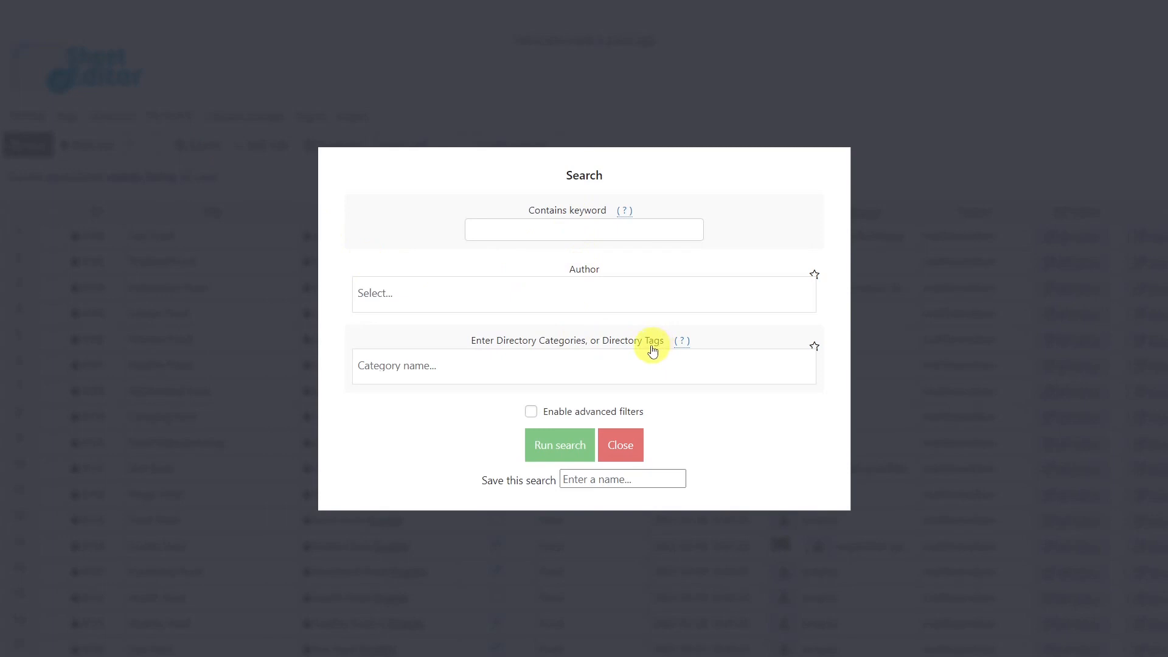
click(453, 359)
text(food)
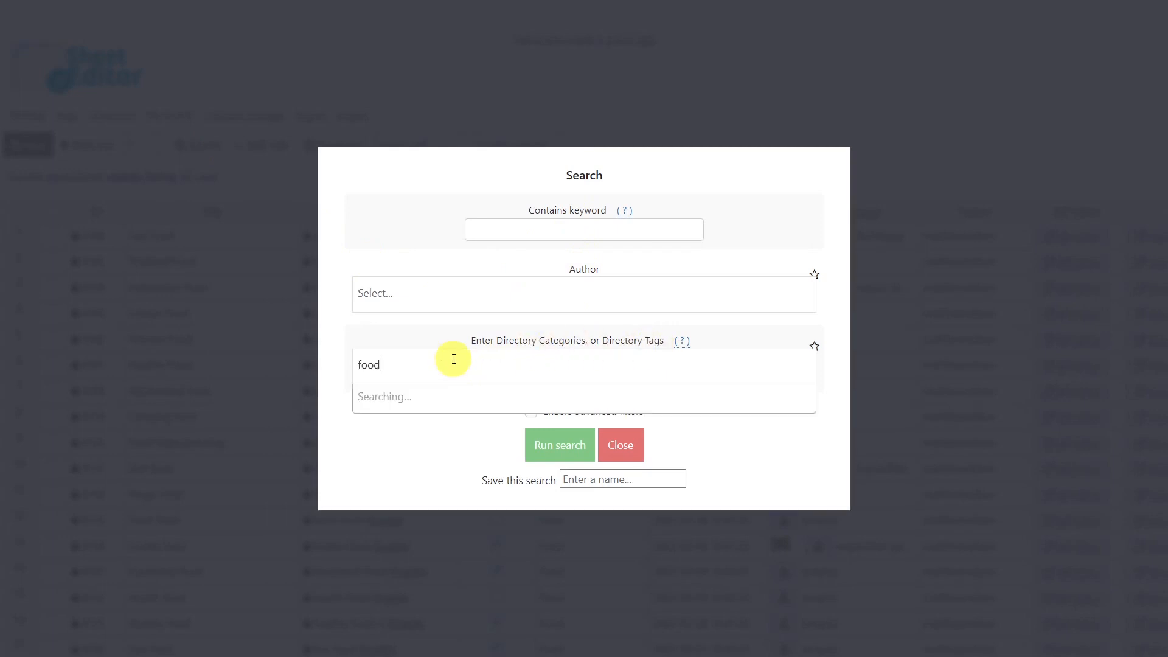
click(460, 395)
click(536, 448)
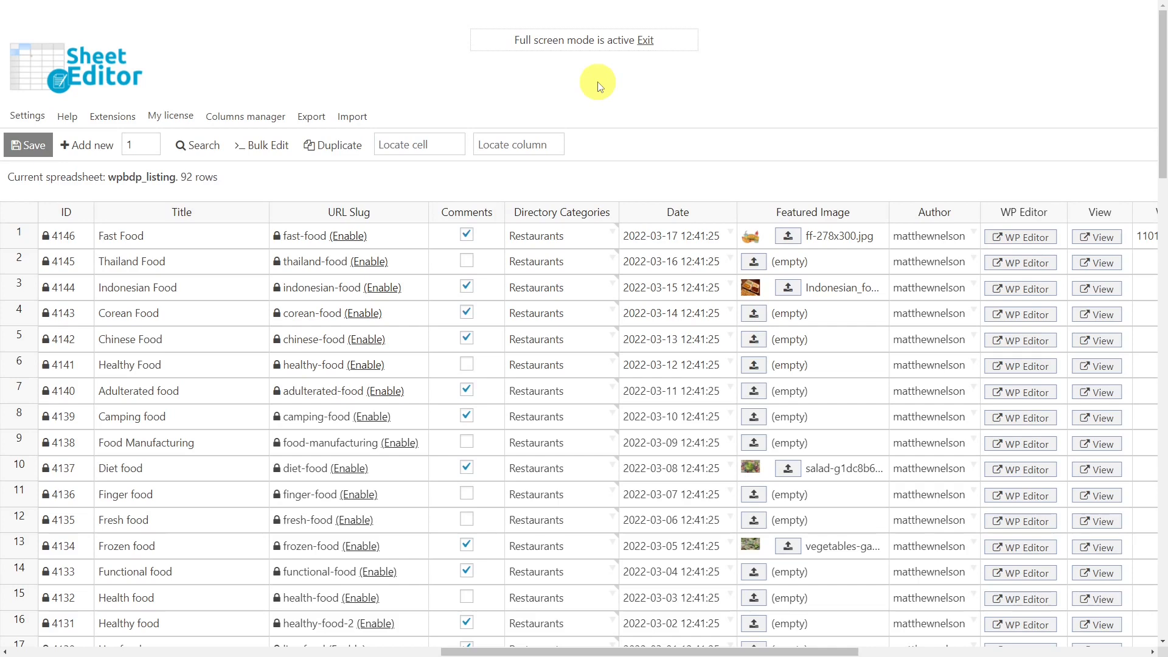
click(207, 145)
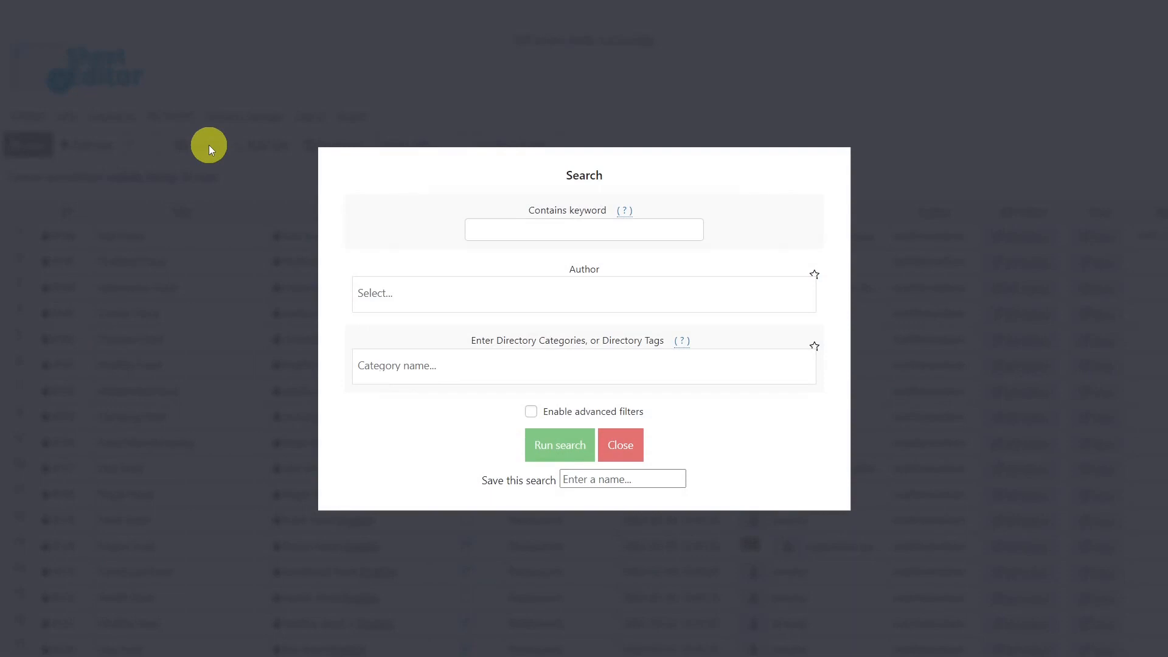
- Search with an advanced filter for listings whose Comments (comment_status) value is off
click(530, 411)
click(419, 382)
text(comm)
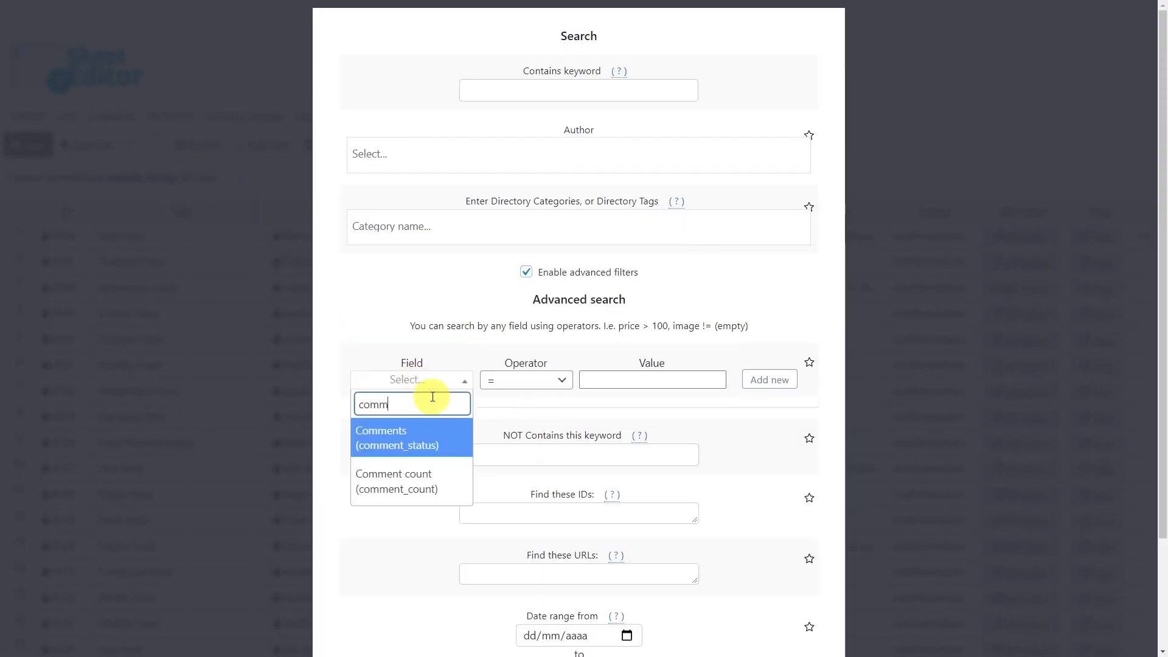
click(428, 437)
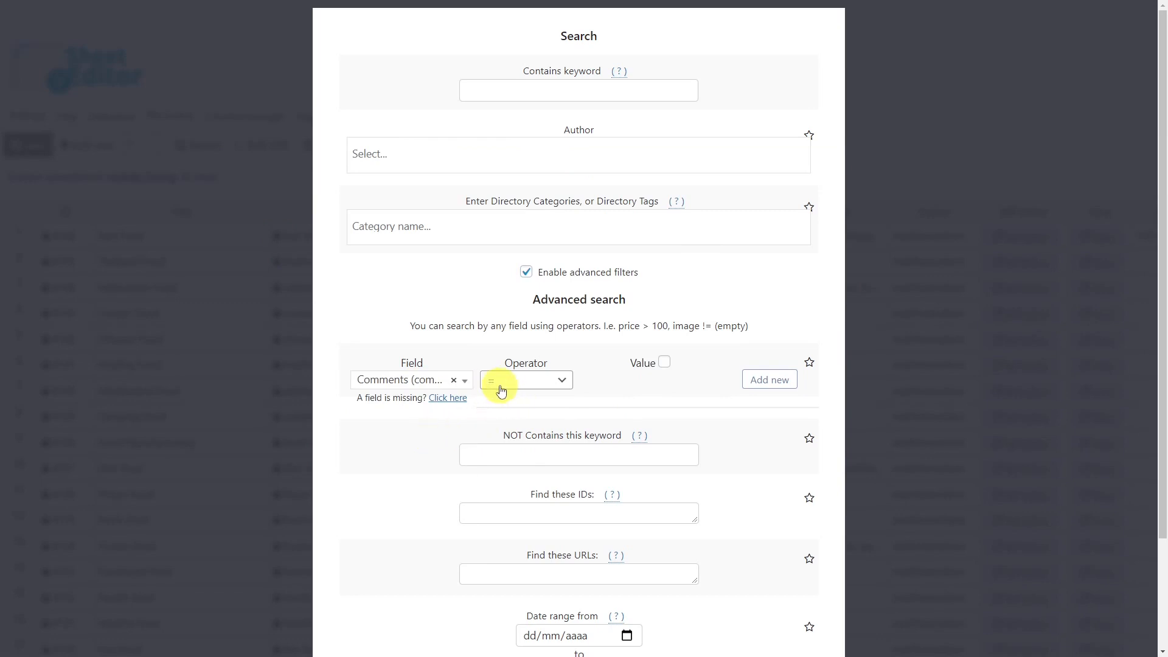
click(664, 362)
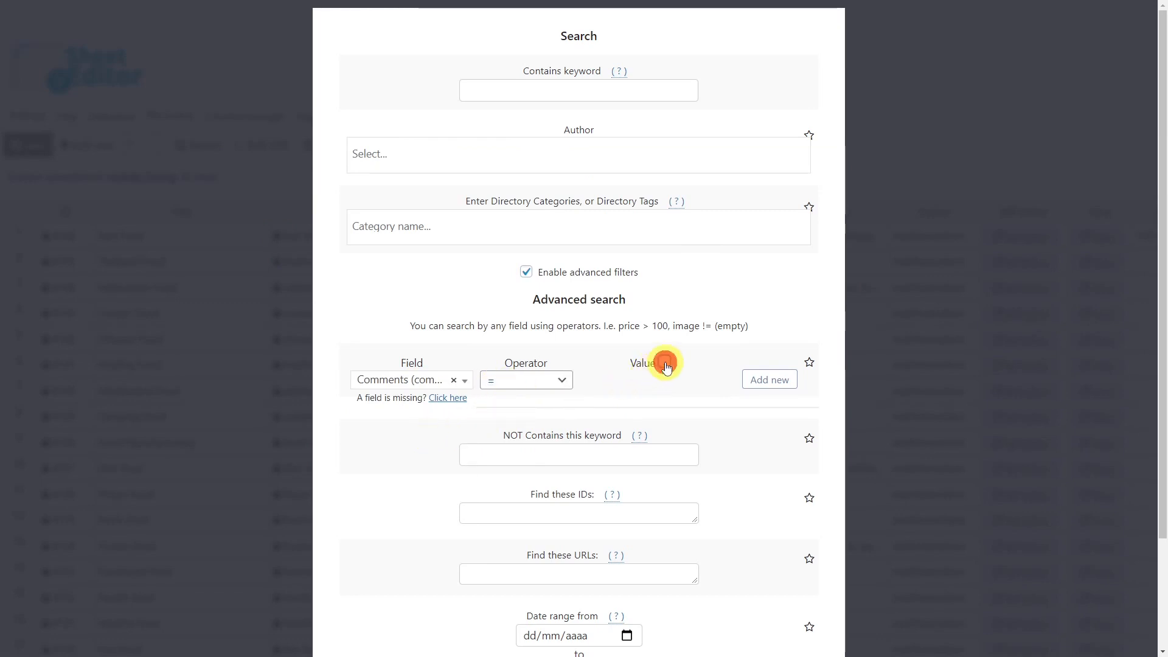
click(664, 362)
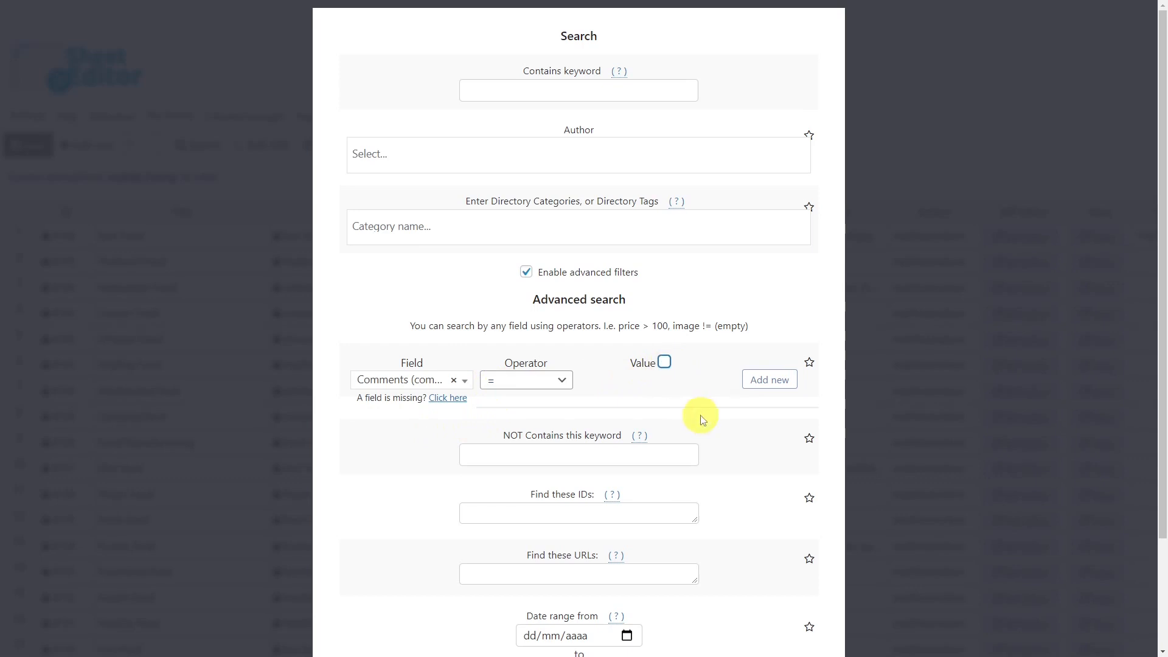
scroll(700, 419, down, 2)
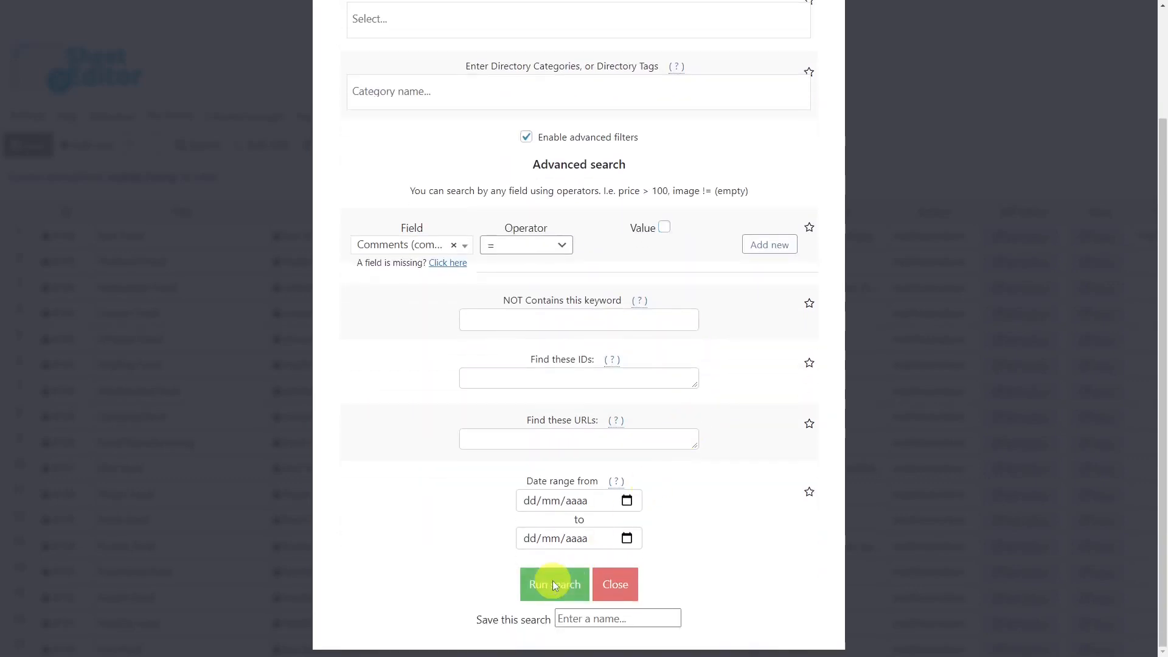
click(552, 585)
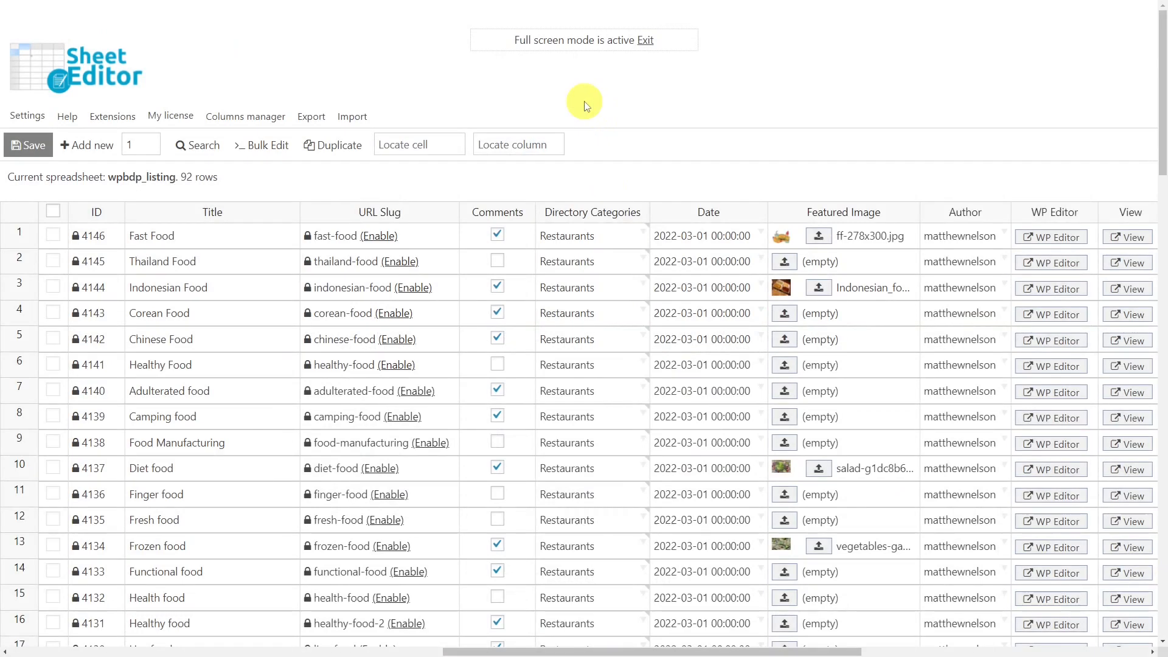
- Search with an advanced Featured Image (_thumbnail_id) condition and an empty value
click(206, 144)
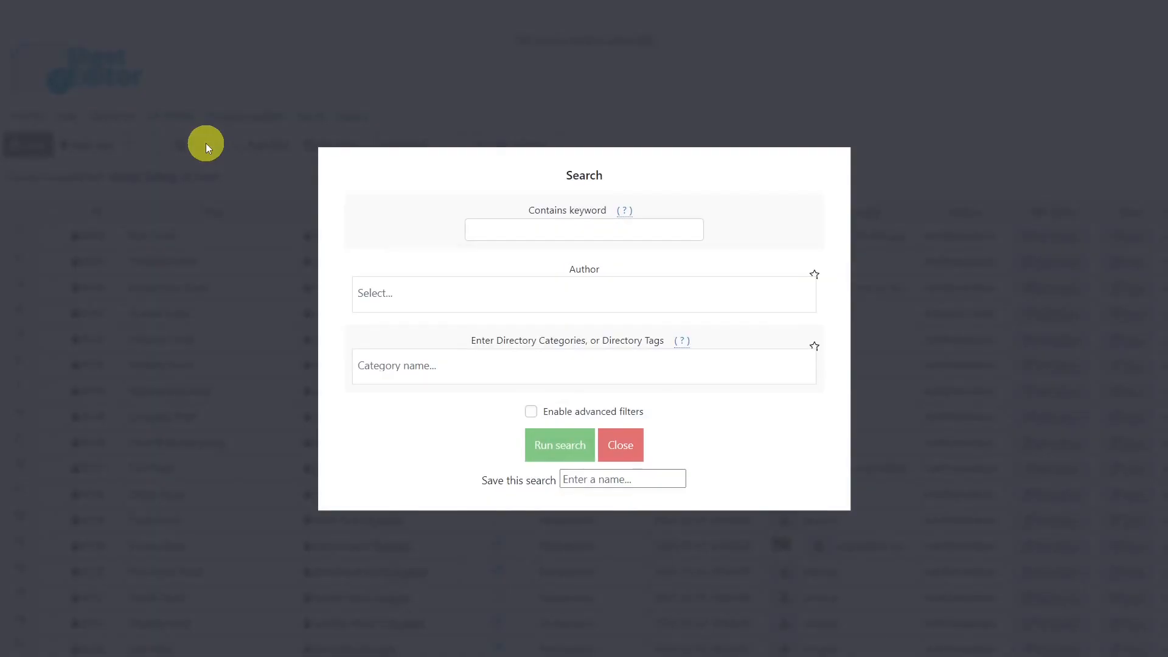
click(531, 412)
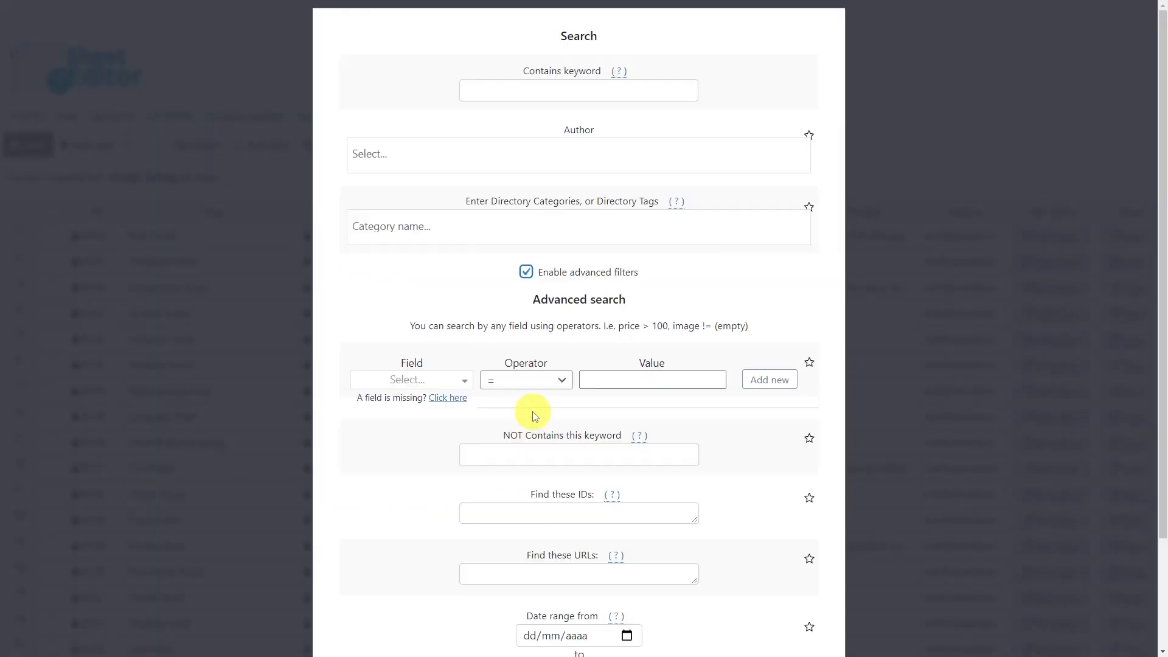
click(438, 378)
text(feat)
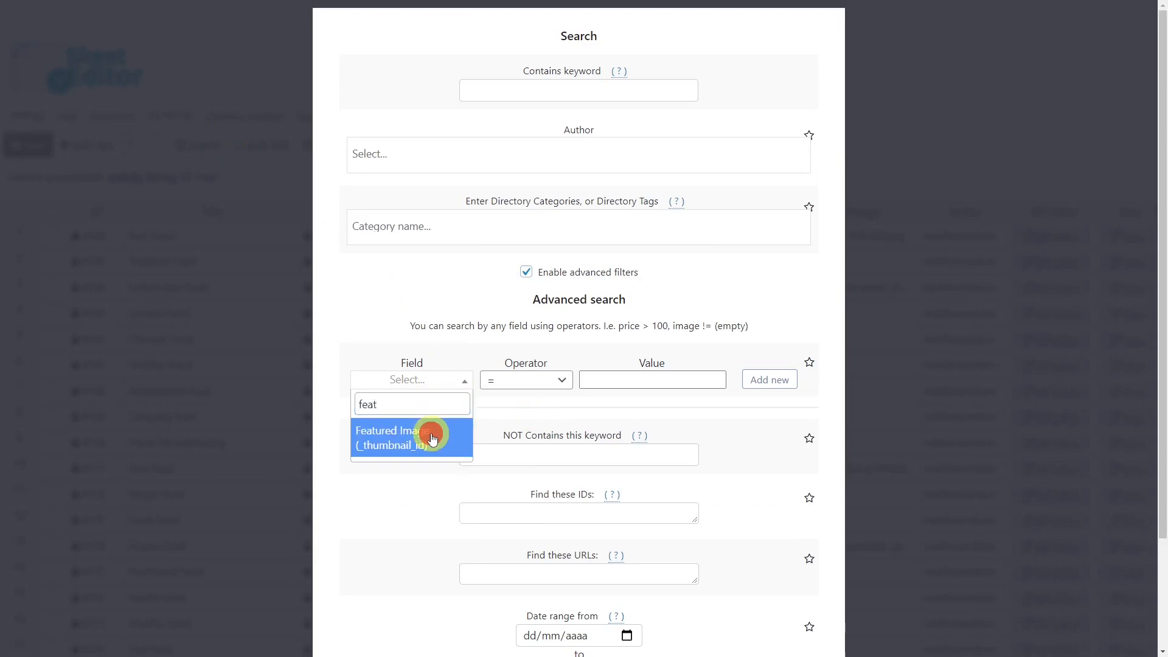
click(430, 436)
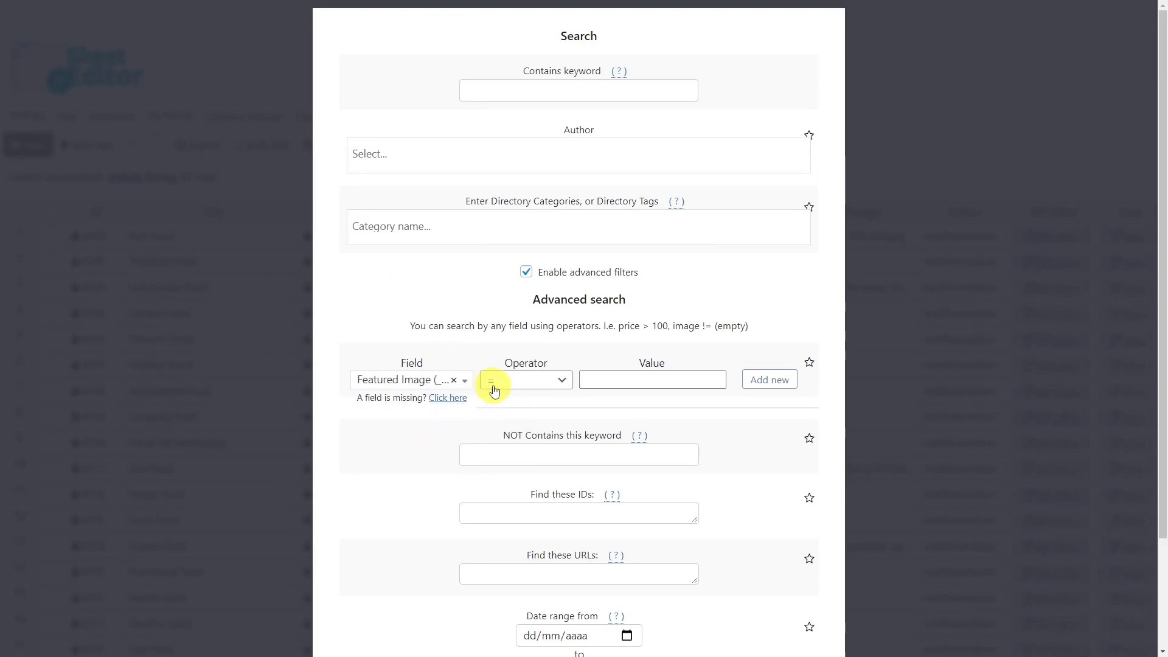
click(599, 384)
scroll(646, 385, down, 2)
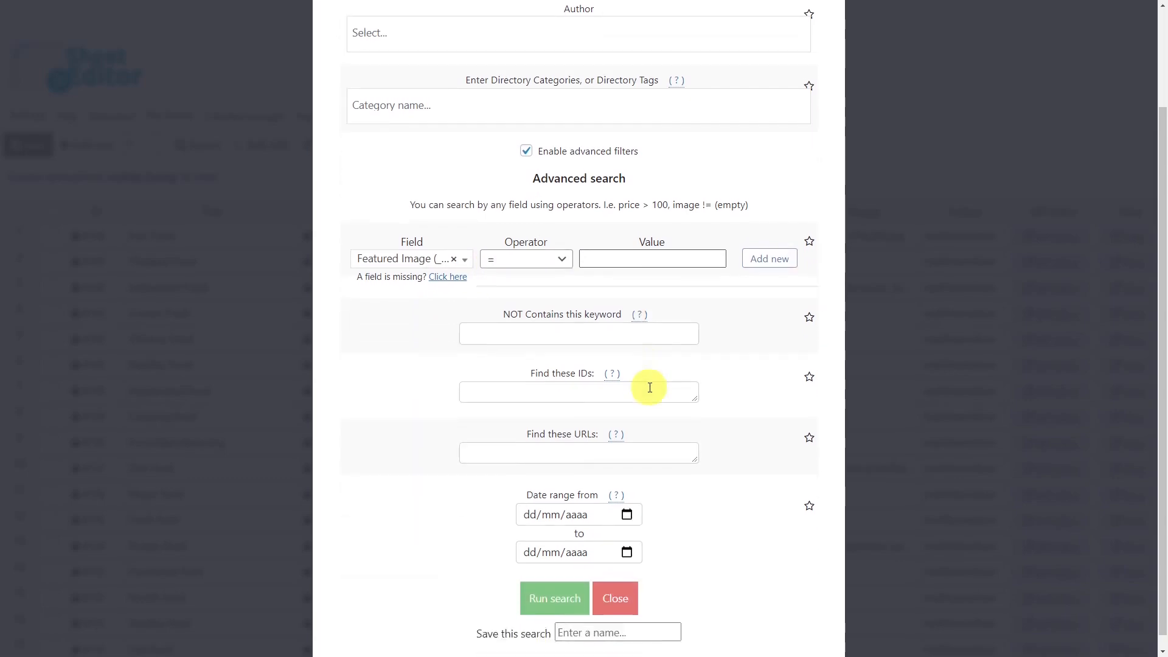
click(549, 582)
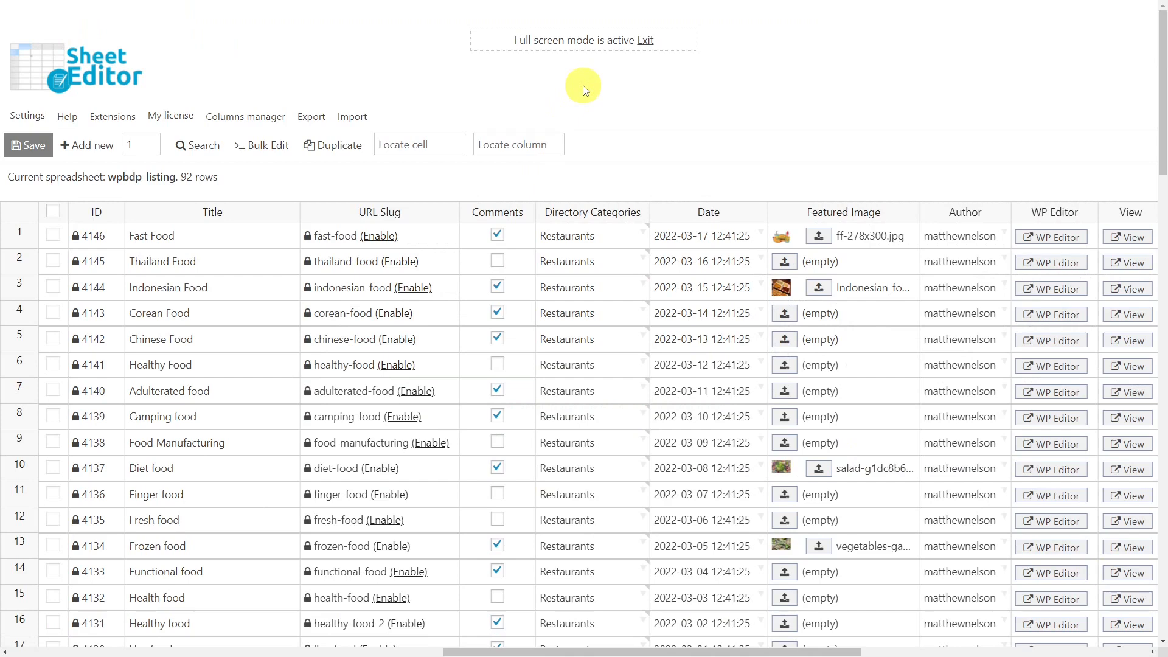
- Search for listings dated 01/02/2022 to 31/03/2022
click(198, 146)
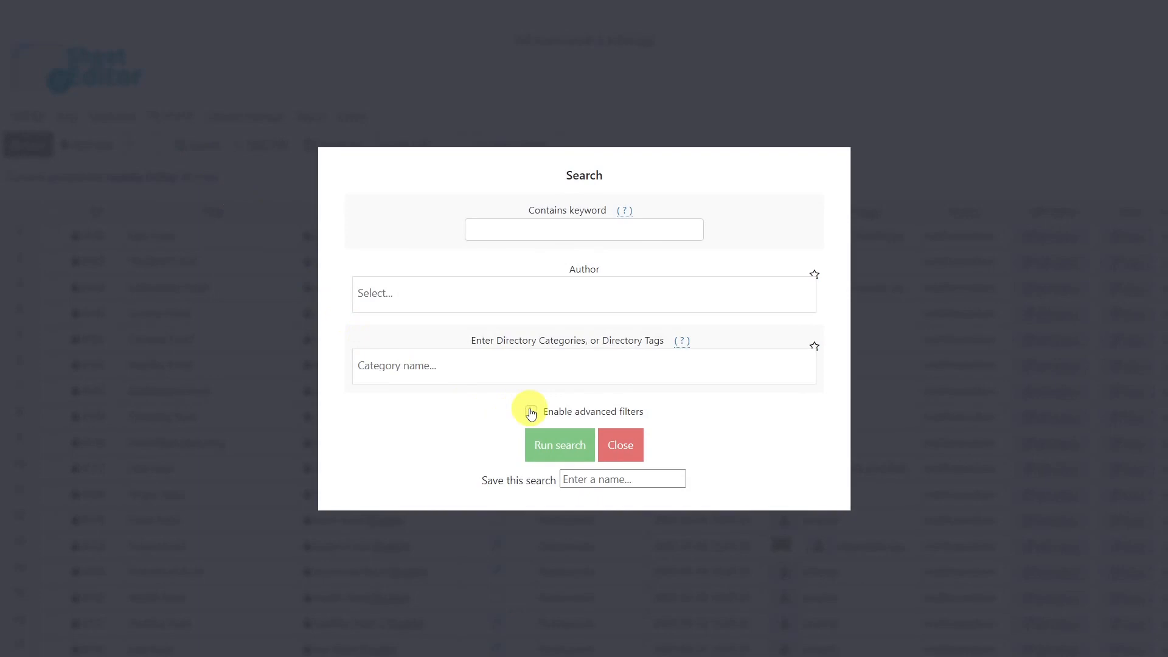
click(530, 412)
scroll(579, 495, down, 2)
click(627, 500)
click(639, 292)
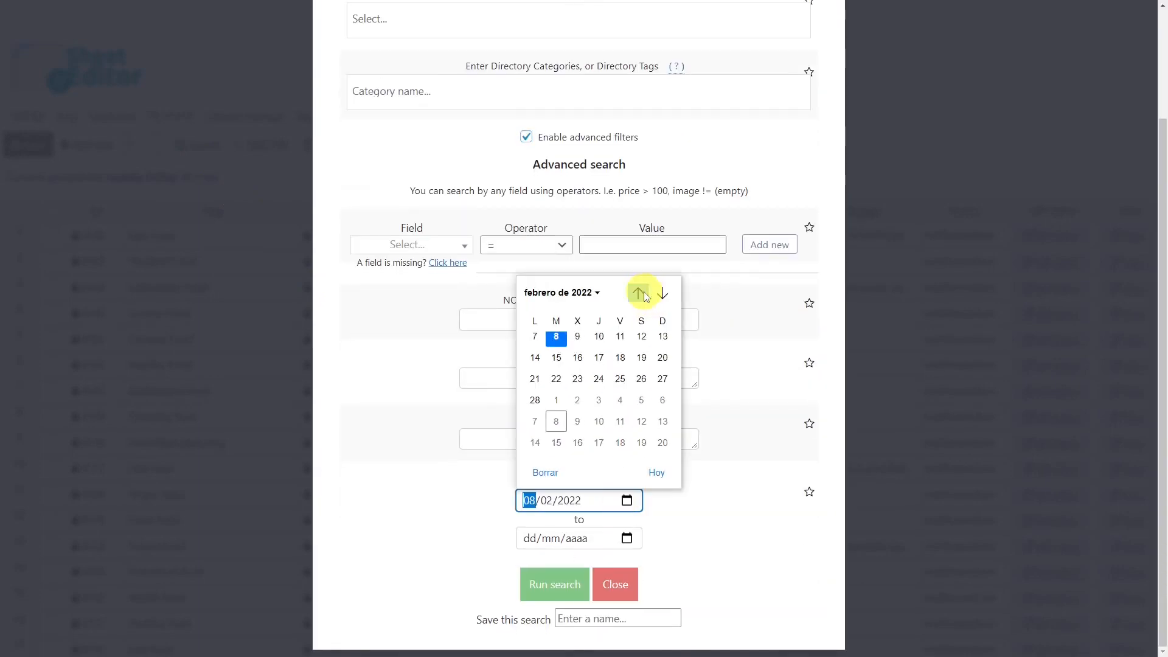
click(556, 339)
click(627, 538)
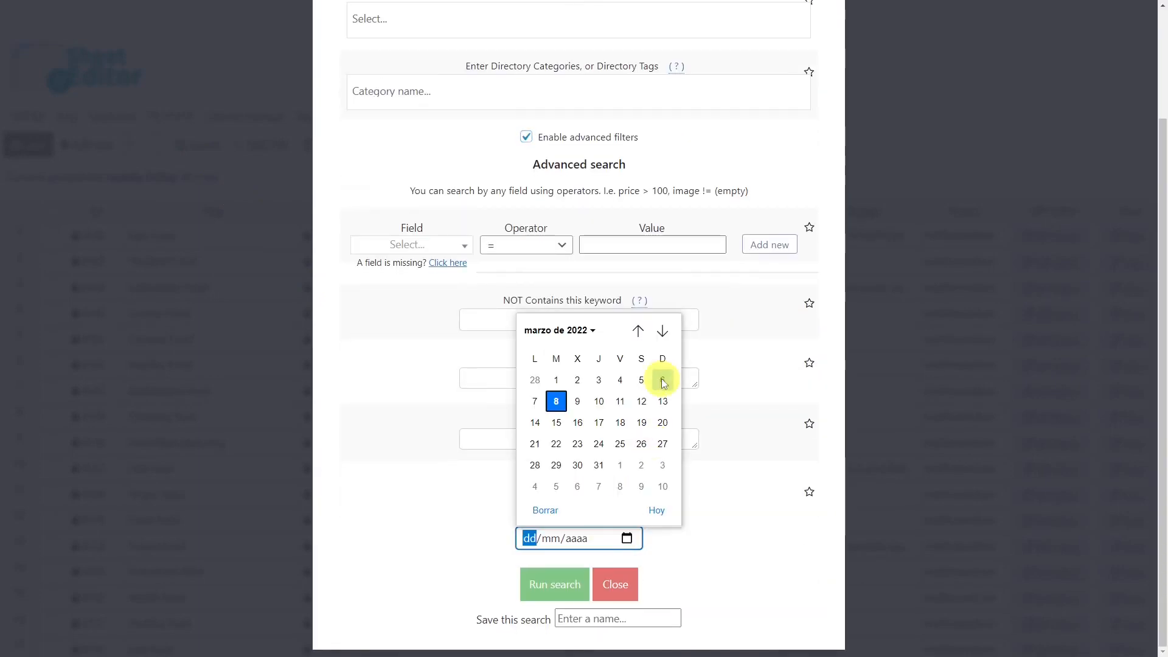
click(601, 466)
click(560, 584)
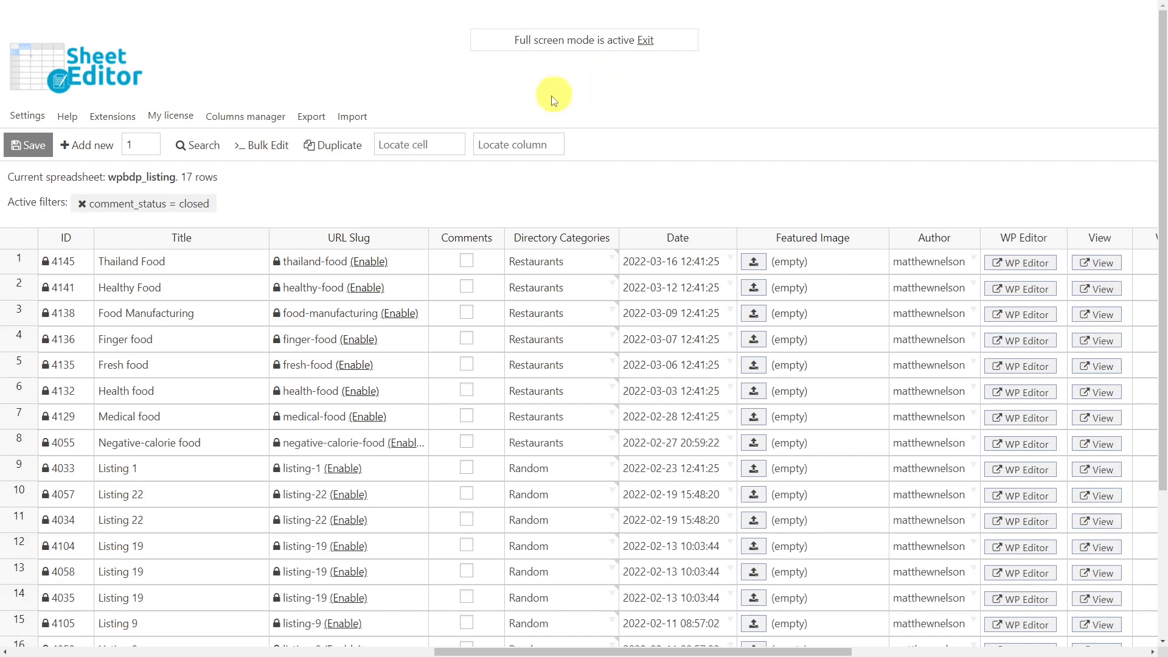
- Start a bulk edit of the Comments field on all rows in the current search
click(269, 144)
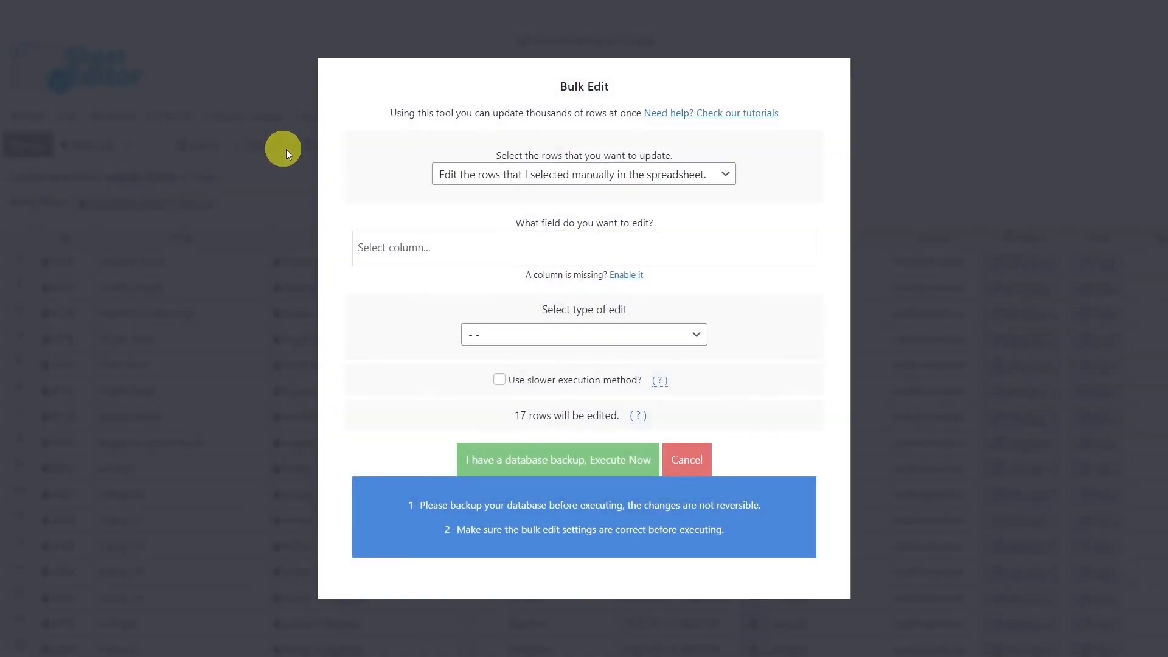
click(601, 174)
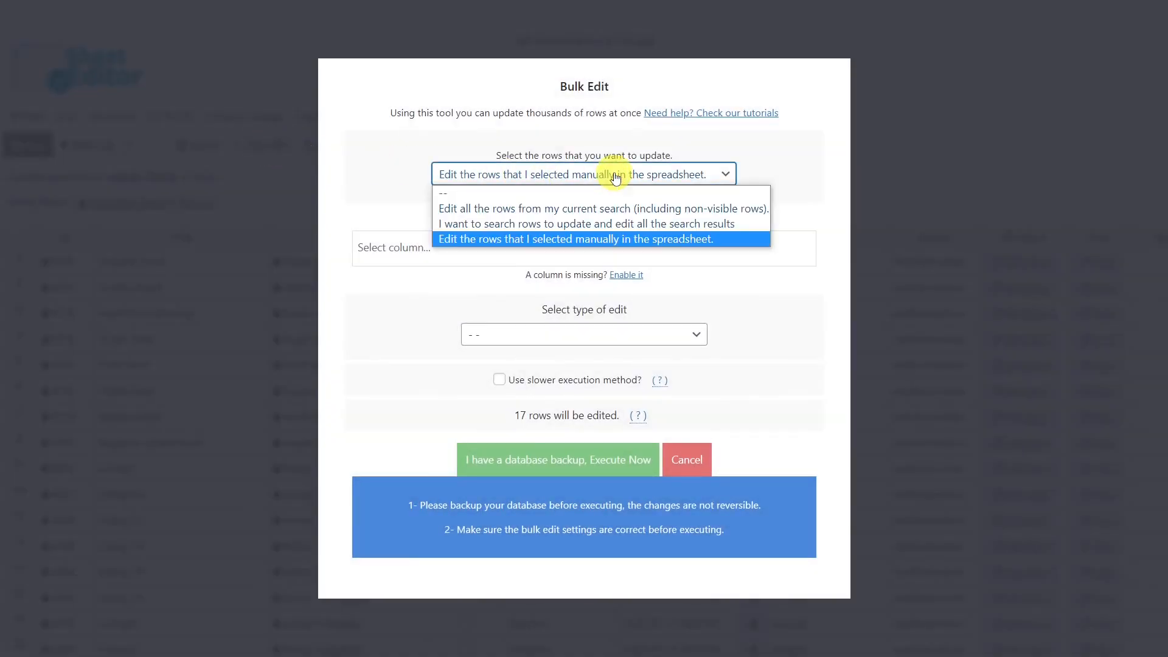
click(593, 208)
click(568, 244)
text(comm)
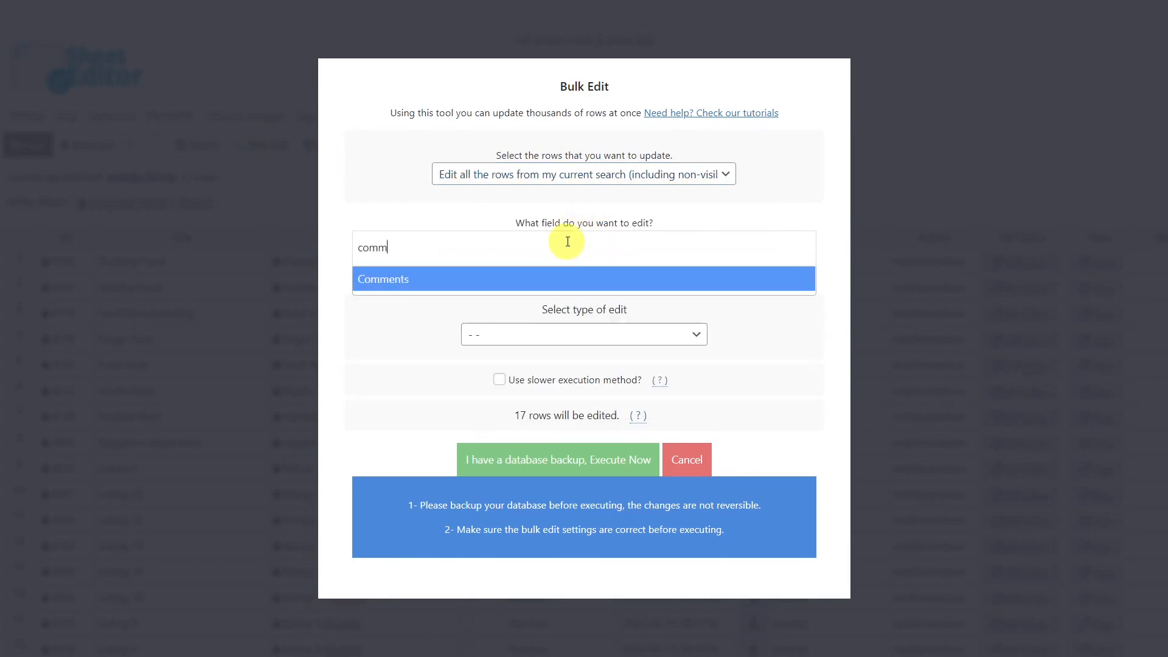
click(557, 274)
- Set Comments to a fixed enabled value and run the edit on the 17 rows
click(594, 352)
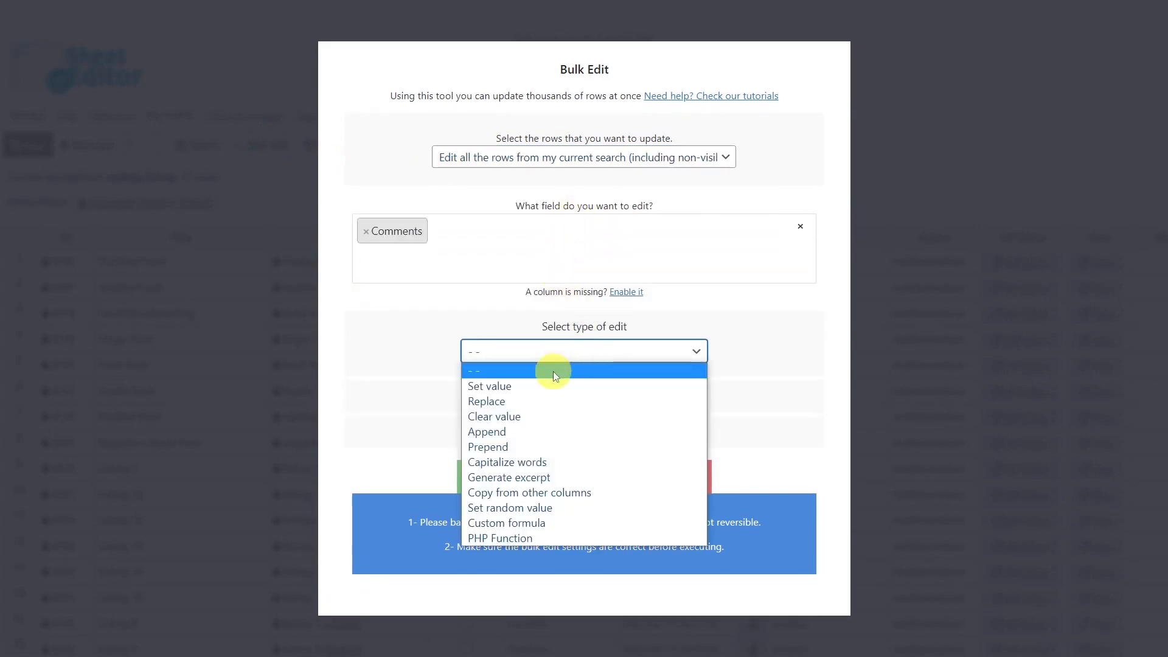
click(547, 386)
click(586, 379)
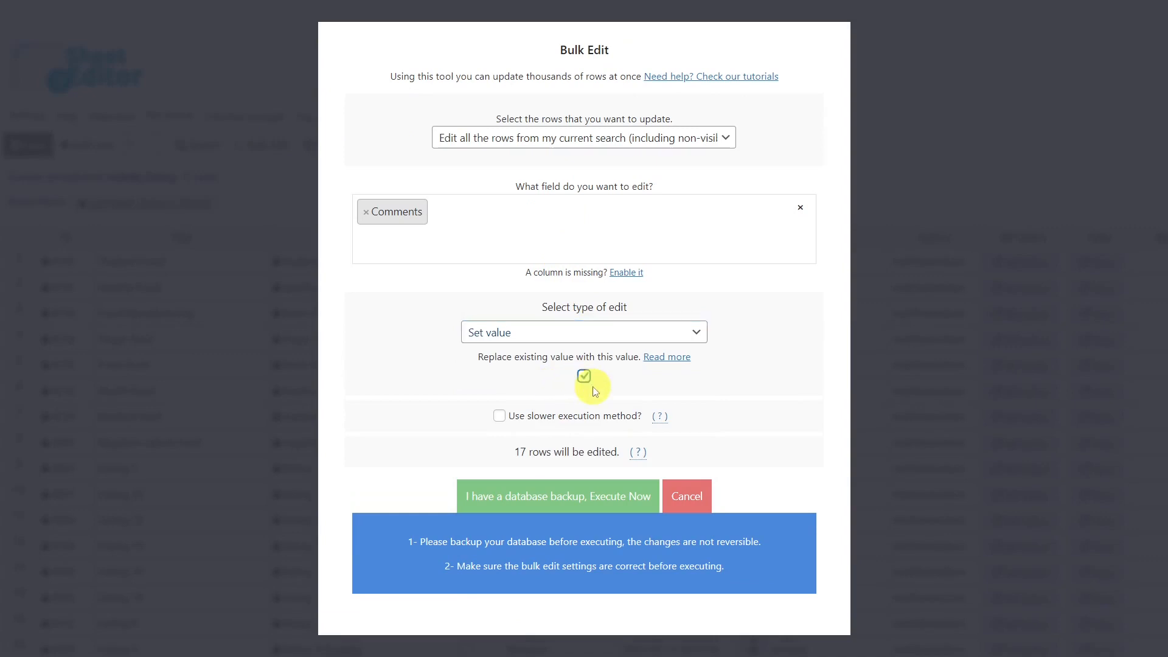
click(582, 377)
click(583, 378)
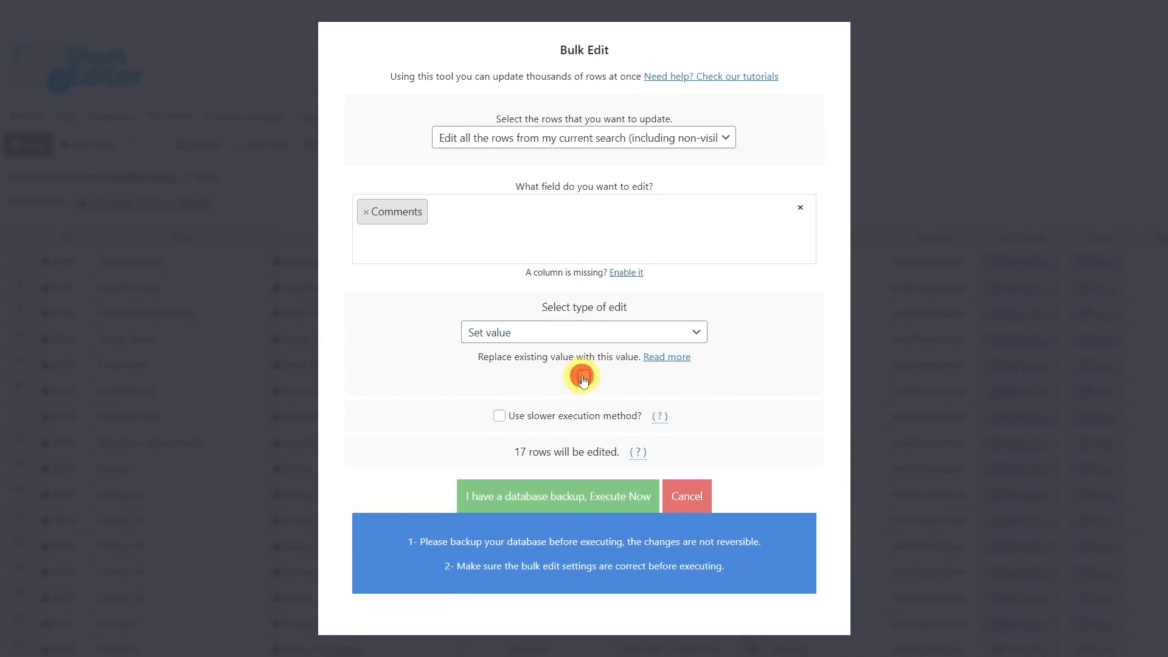
click(580, 496)
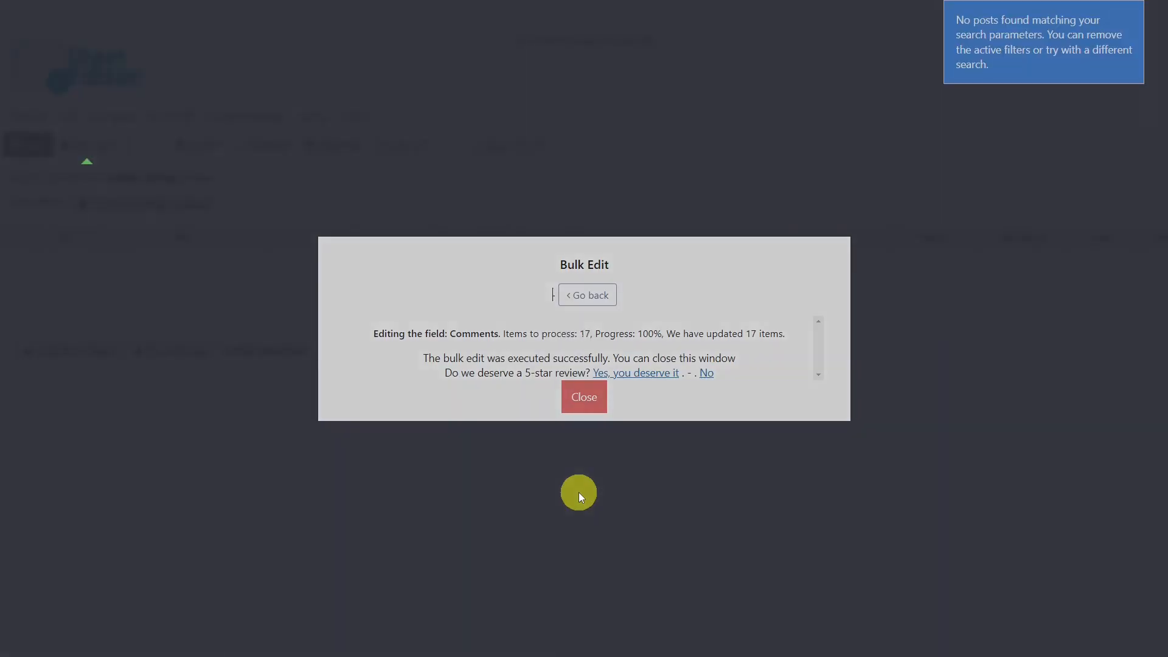
click(584, 396)
- Clear the comments filter and start a bulk edit of Directory Categories on all search rows
click(81, 204)
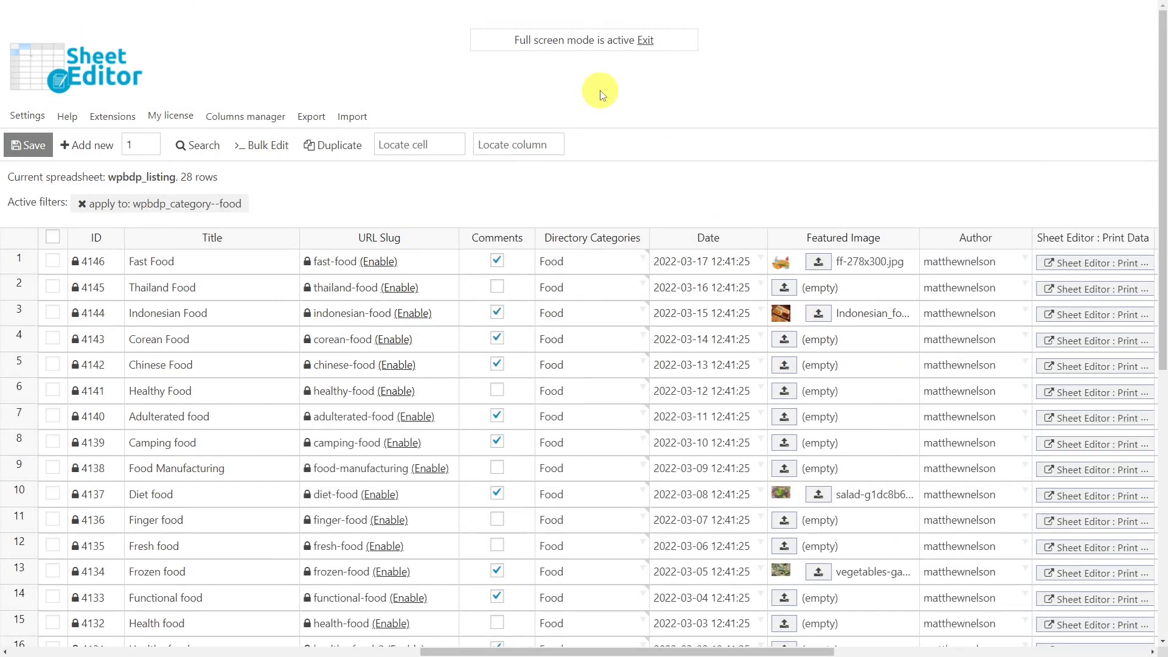
click(275, 145)
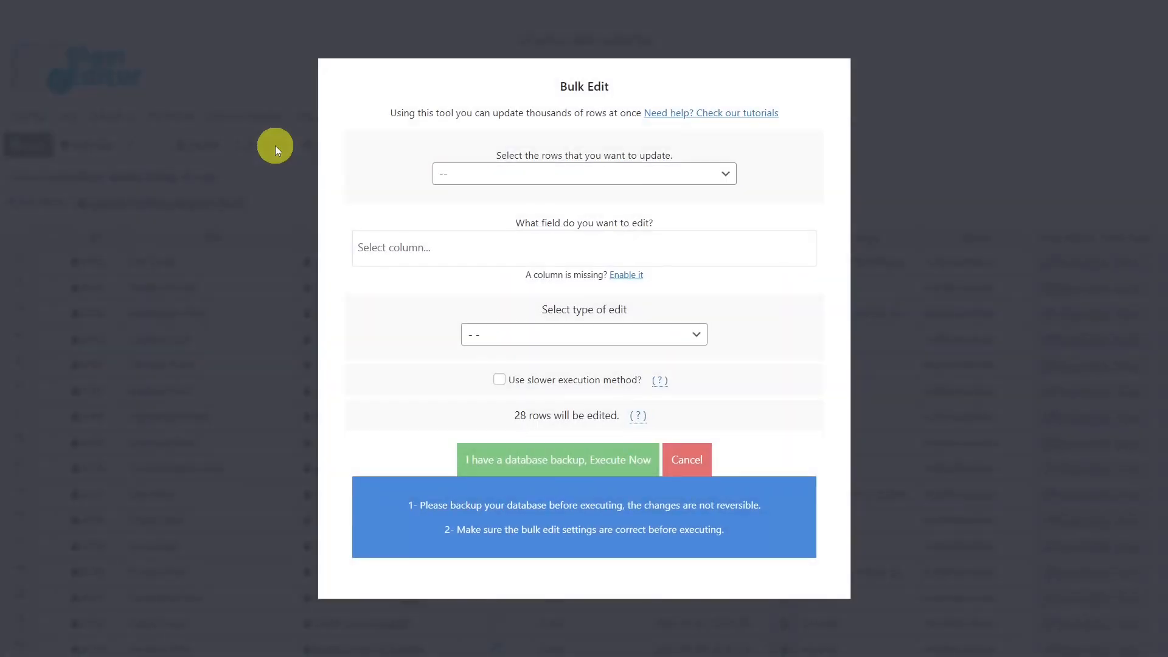
click(603, 173)
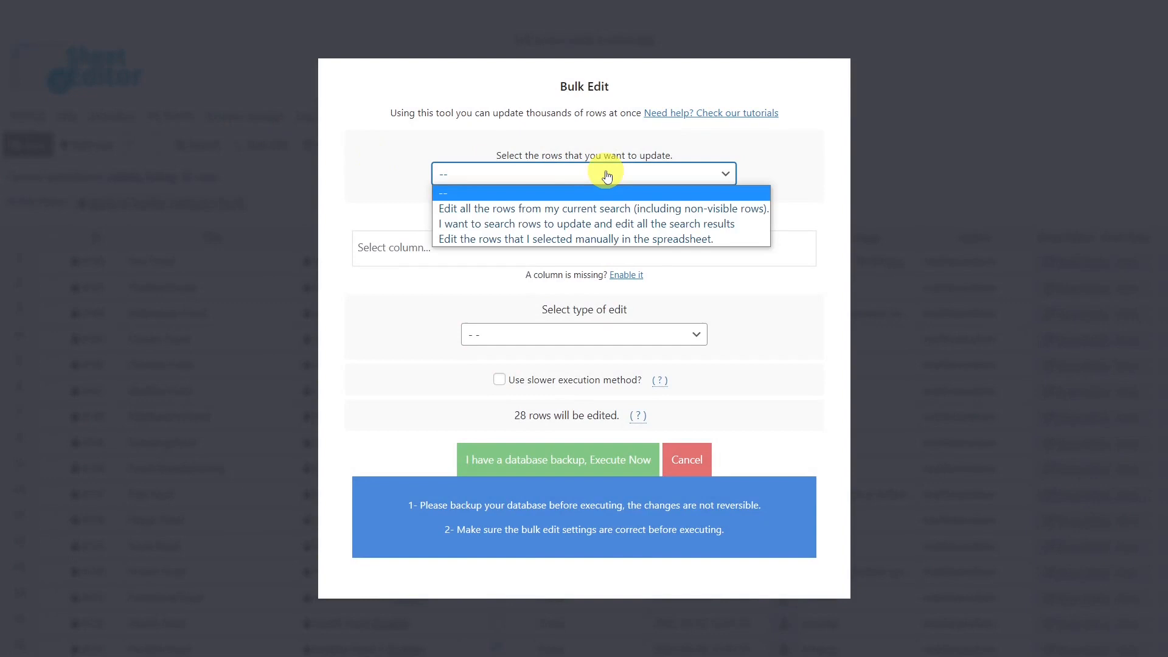
click(576, 208)
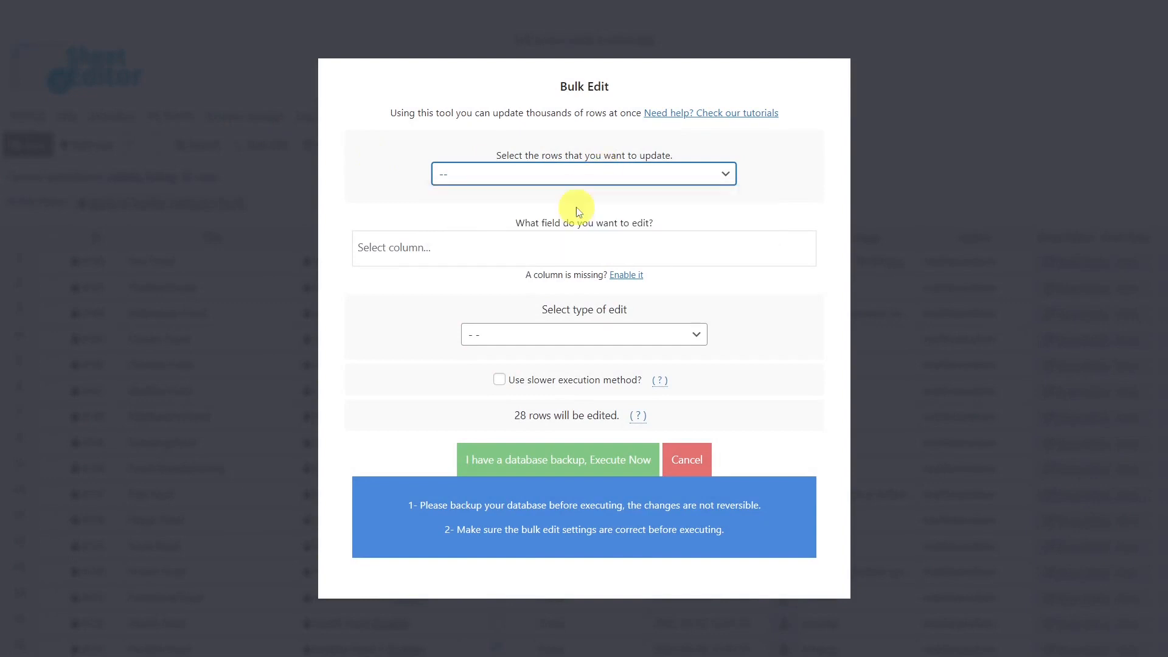
click(560, 249)
text(c)
key(BackSpace)
text(dire)
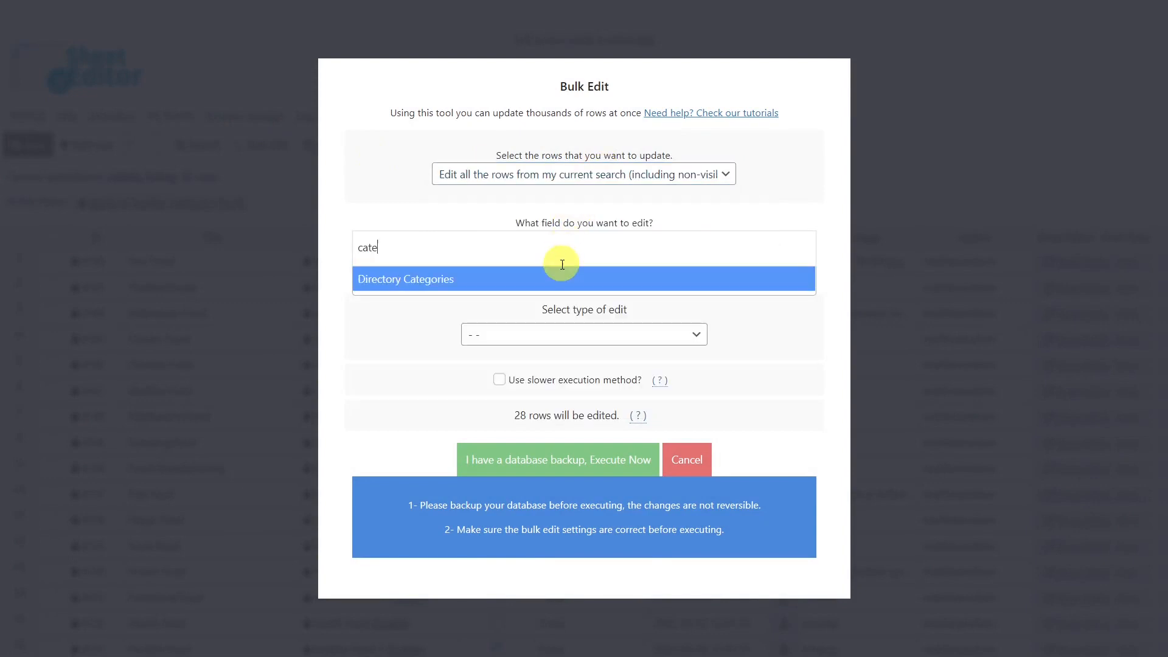
click(562, 277)
- Set Directory Categories to 'Restaurants' and run the edit on the 28 rows
click(590, 342)
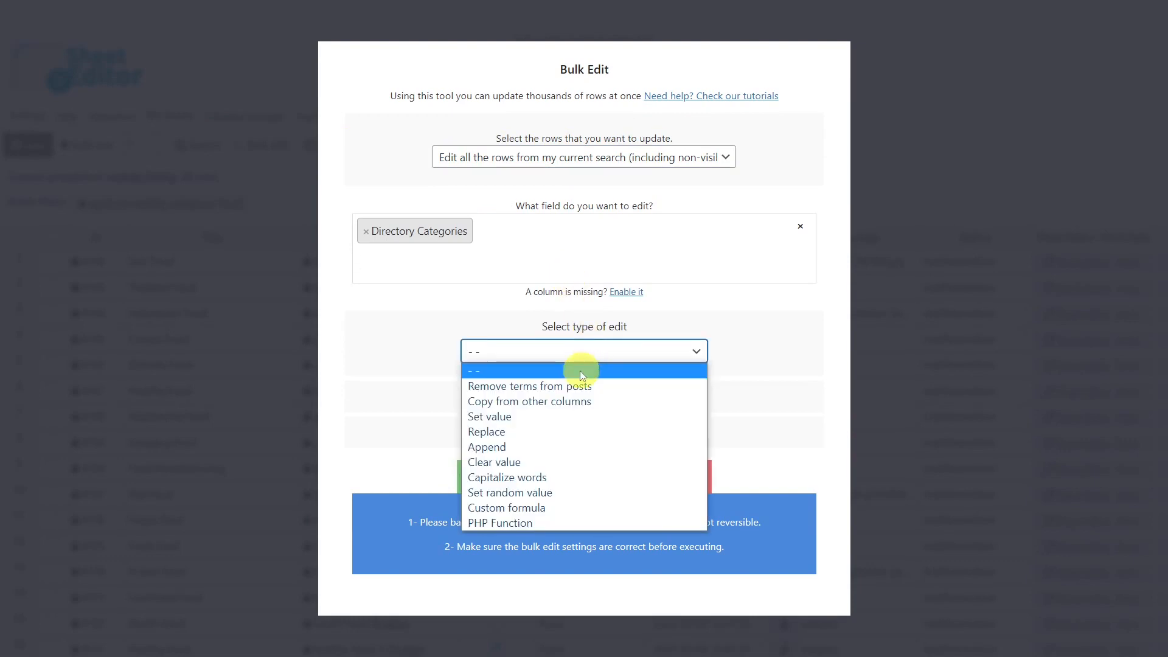
click(513, 417)
click(541, 366)
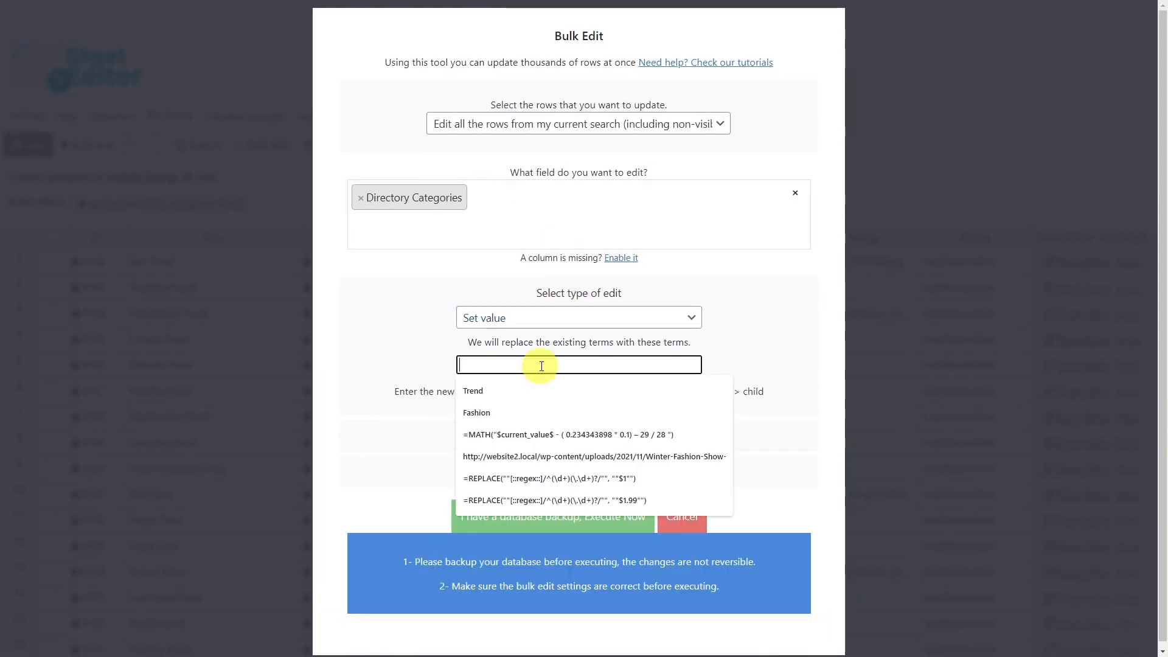
text(Restaurants)
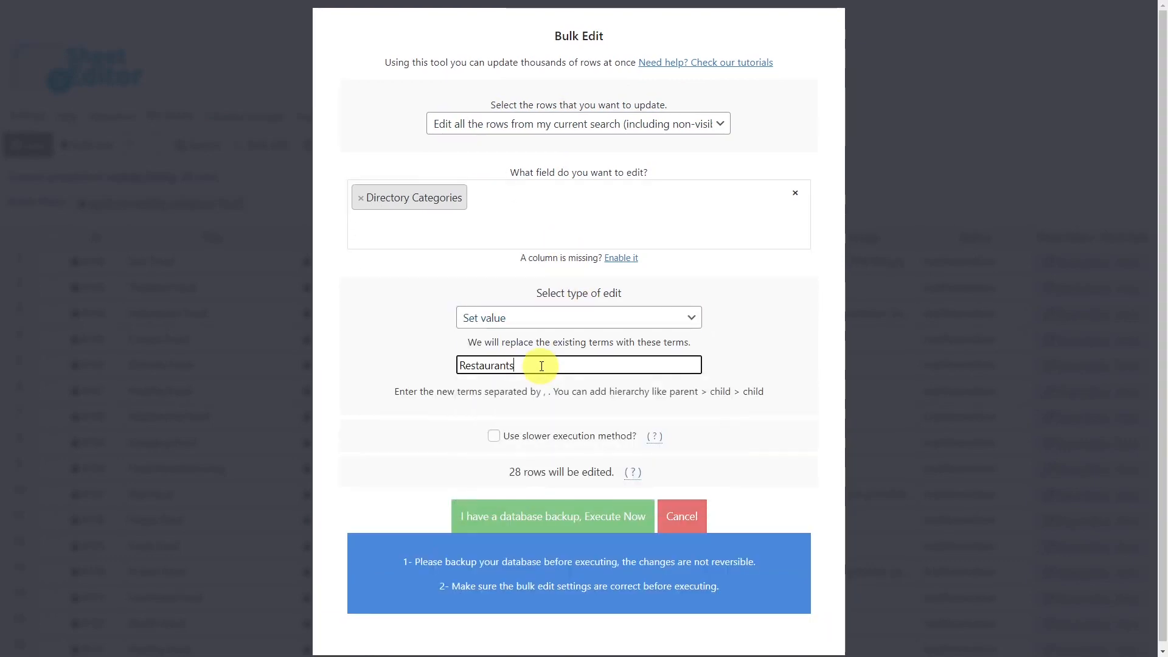
click(557, 517)
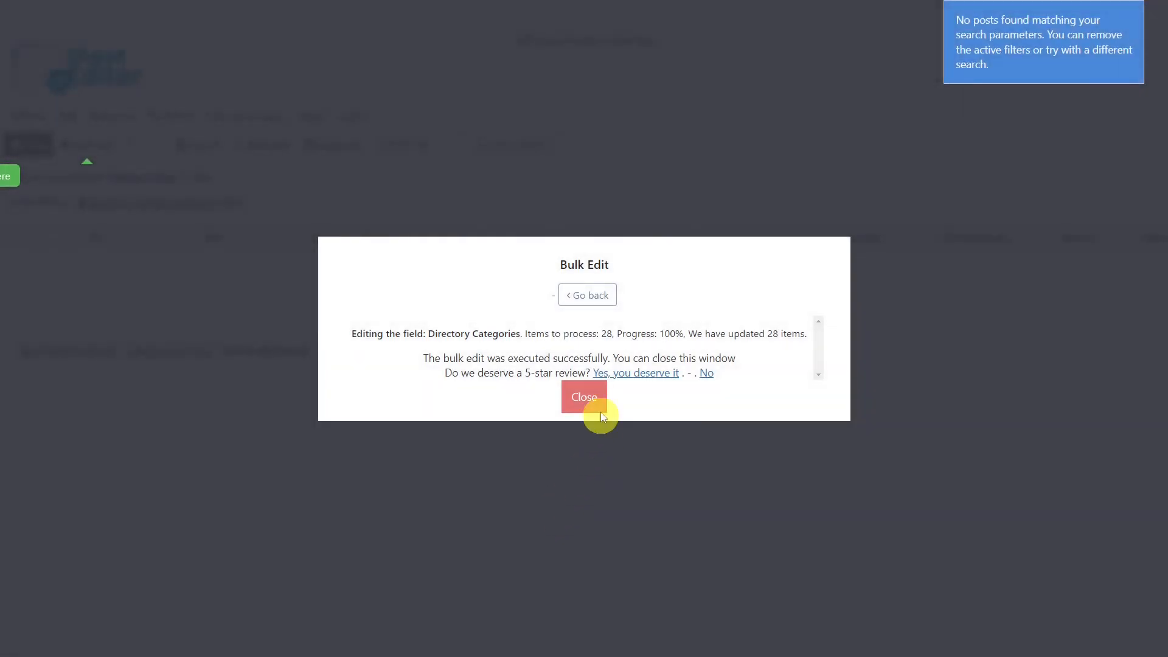
click(596, 407)
- Clear the active filter and start a bulk edit of the Wpbdpfields9 field on all search rows
click(81, 205)
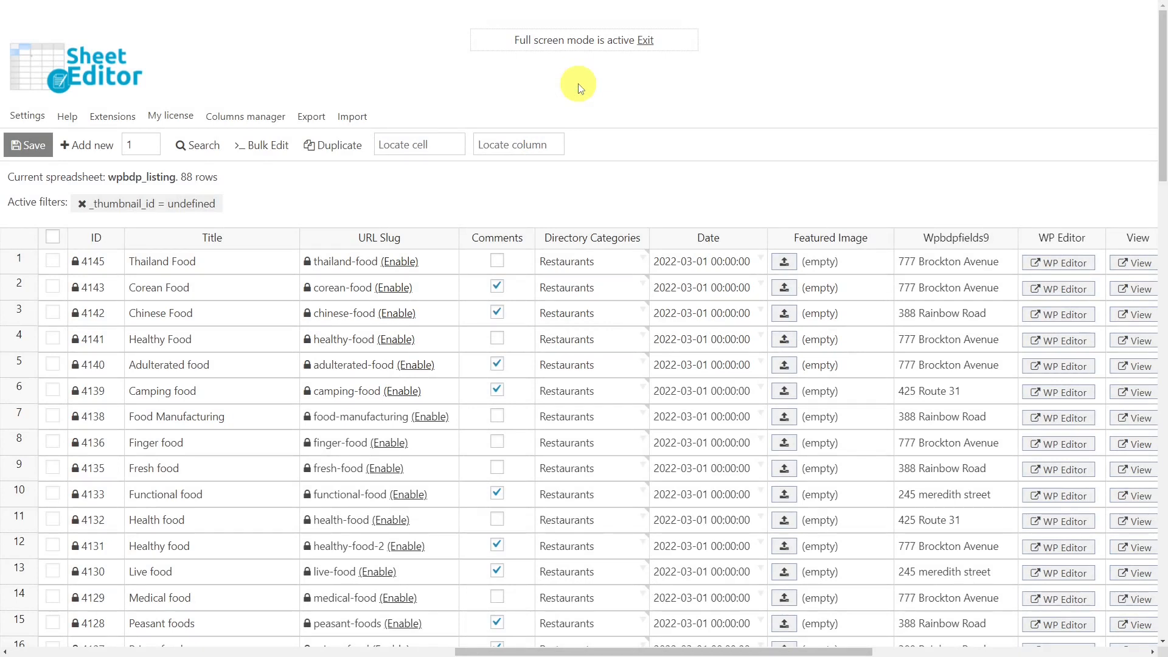
click(270, 145)
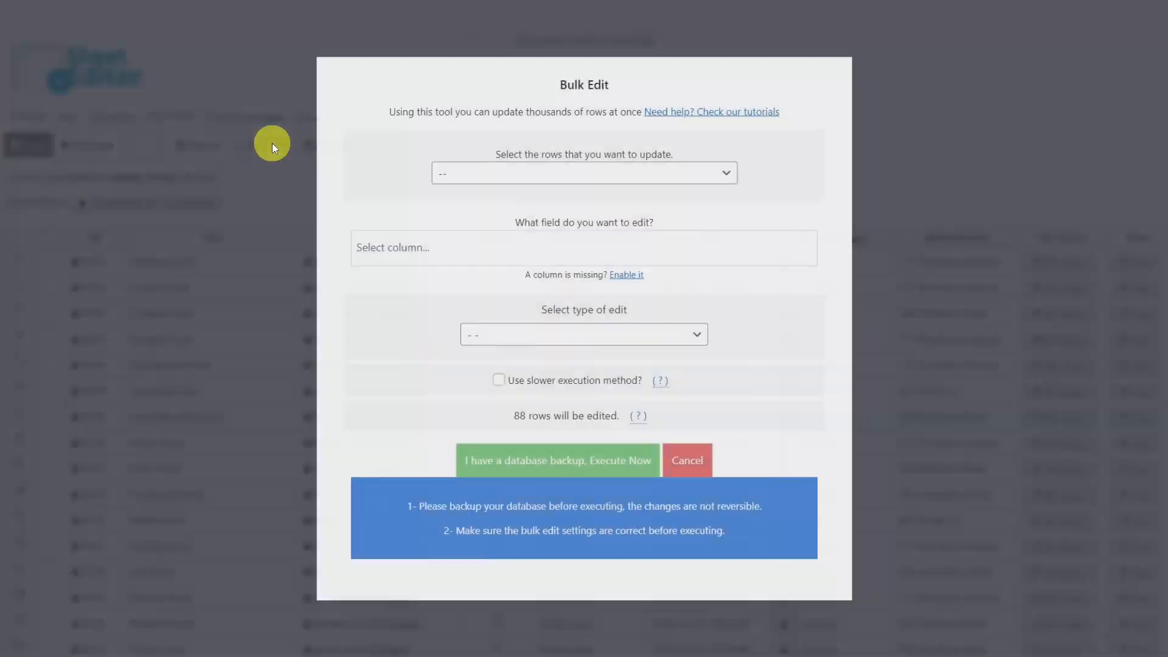
click(601, 175)
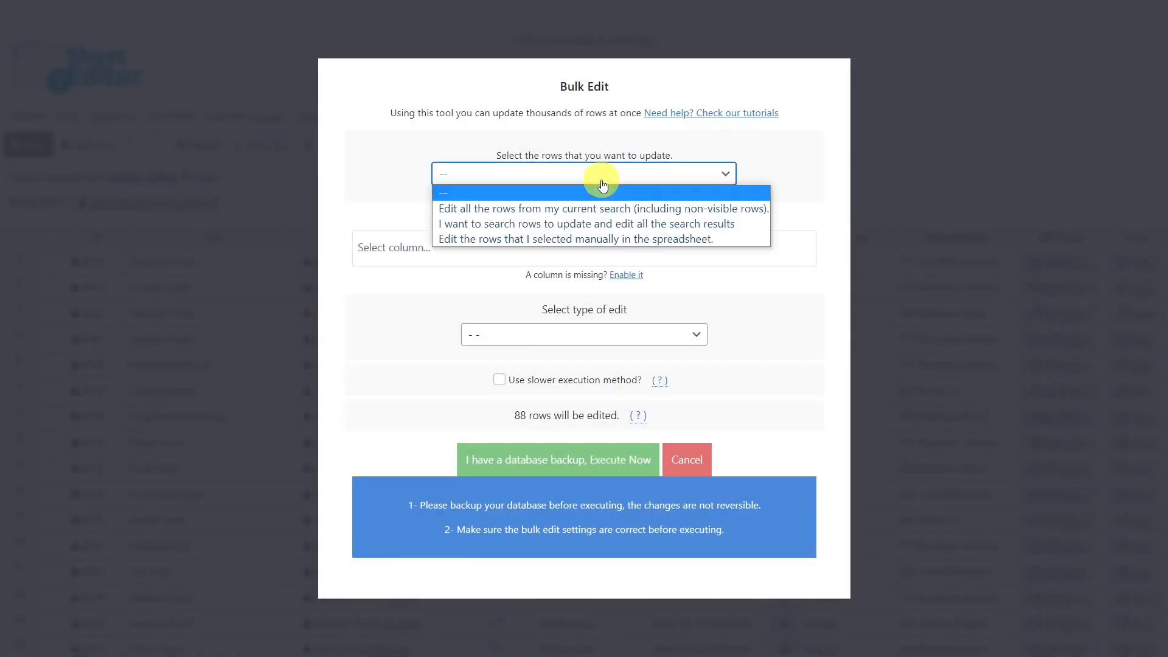
click(571, 210)
click(553, 243)
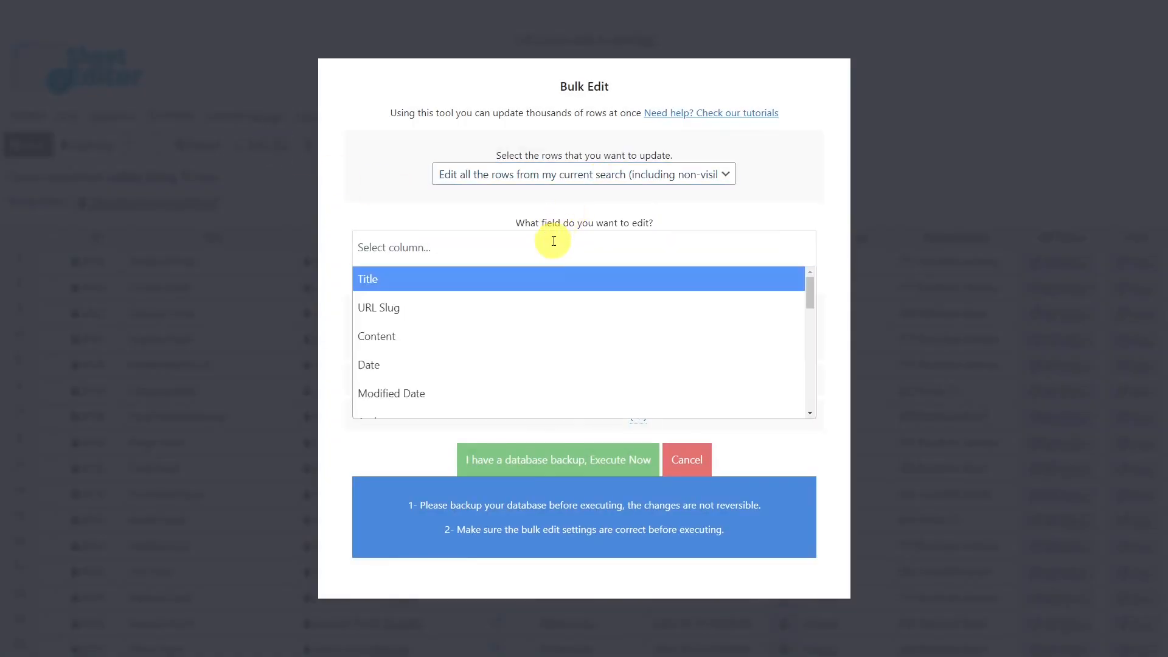
text(9)
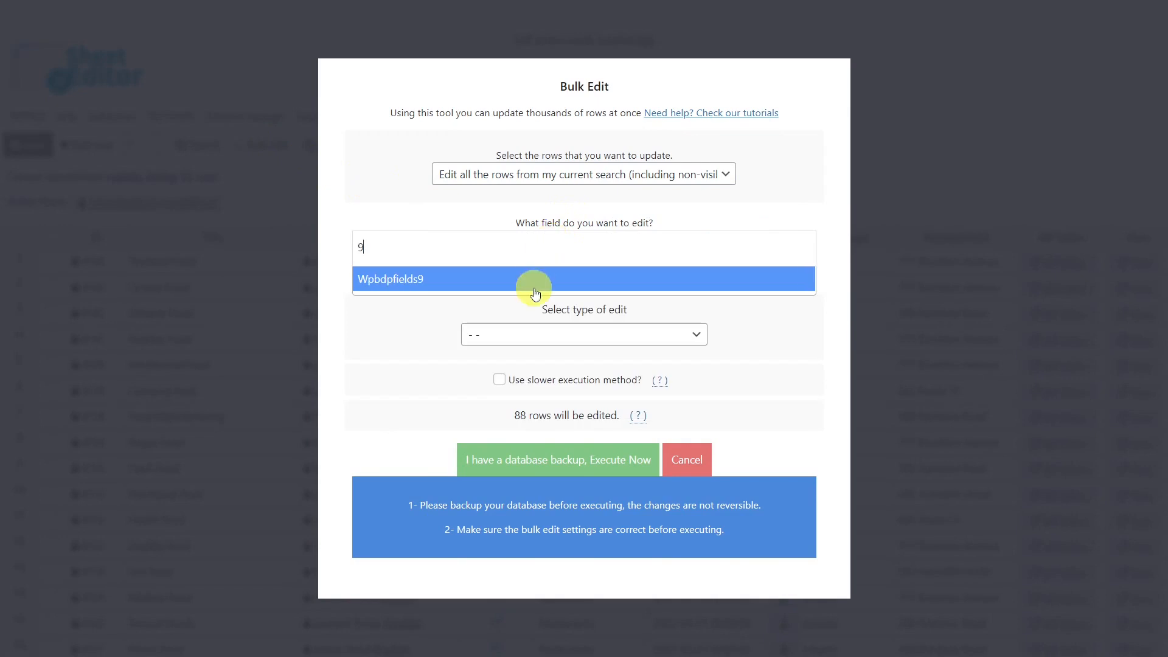
click(533, 283)
- Set Wpbdpfields9 to the pasted street address and run the edit on the 88 rows
click(536, 358)
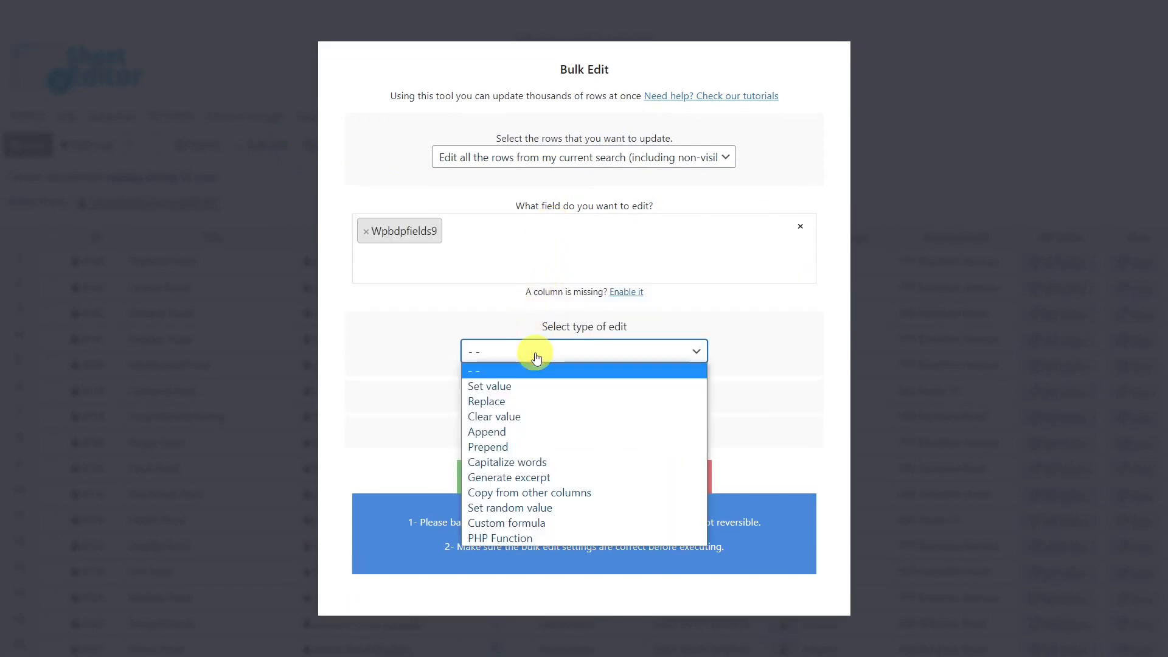
click(514, 383)
click(514, 382)
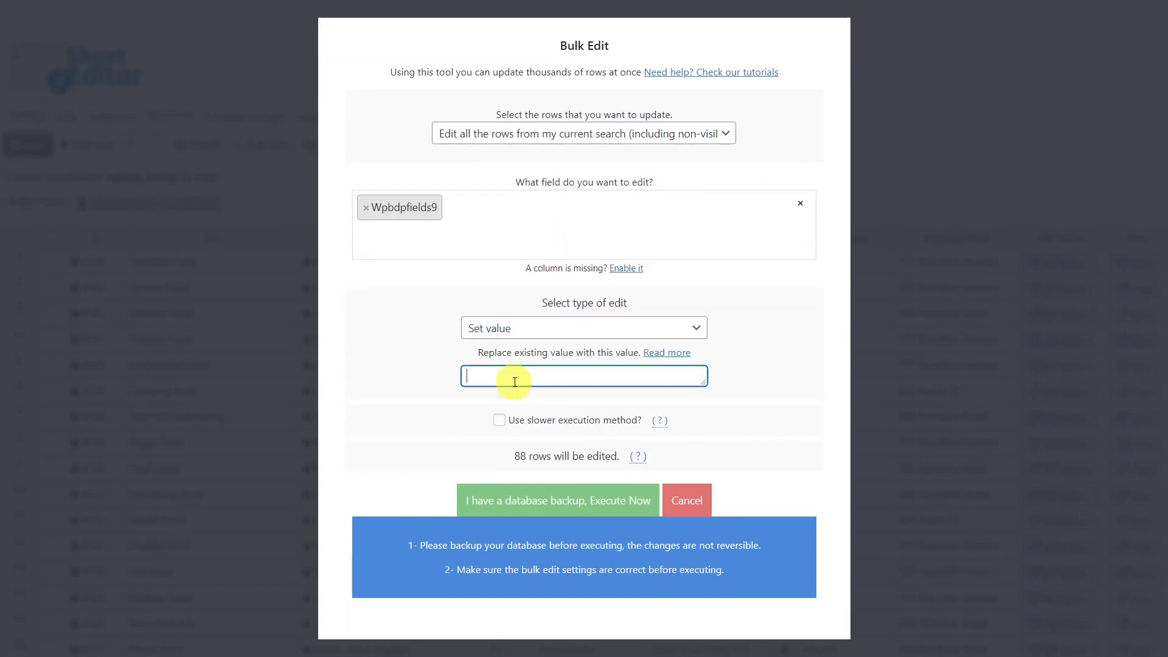
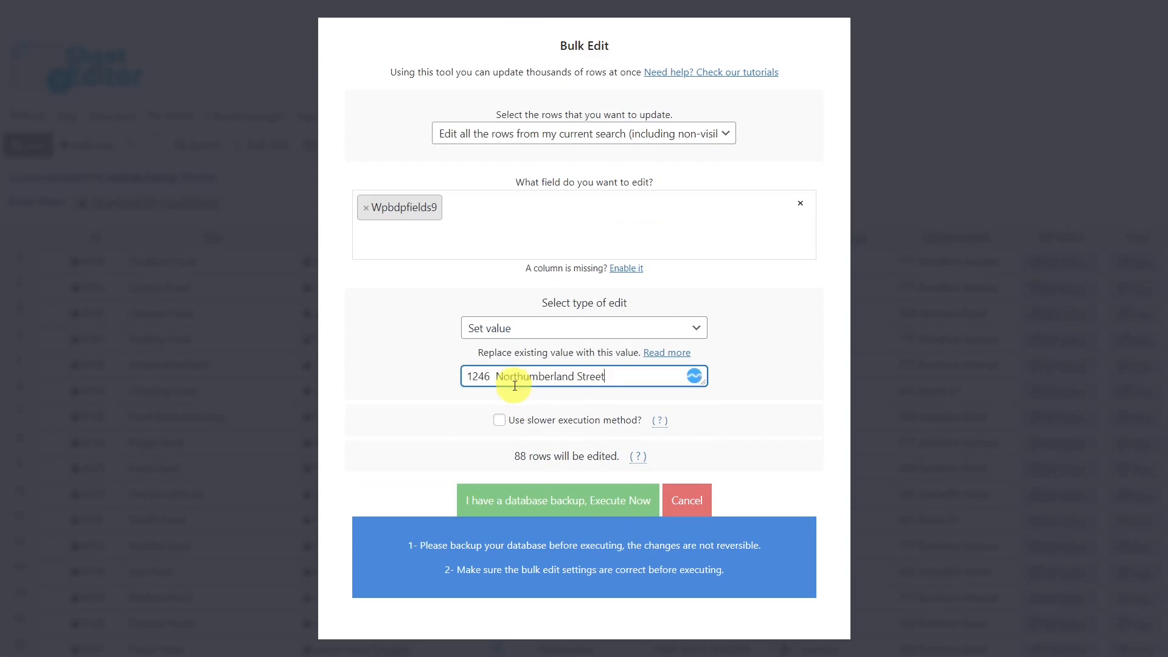
click(555, 504)
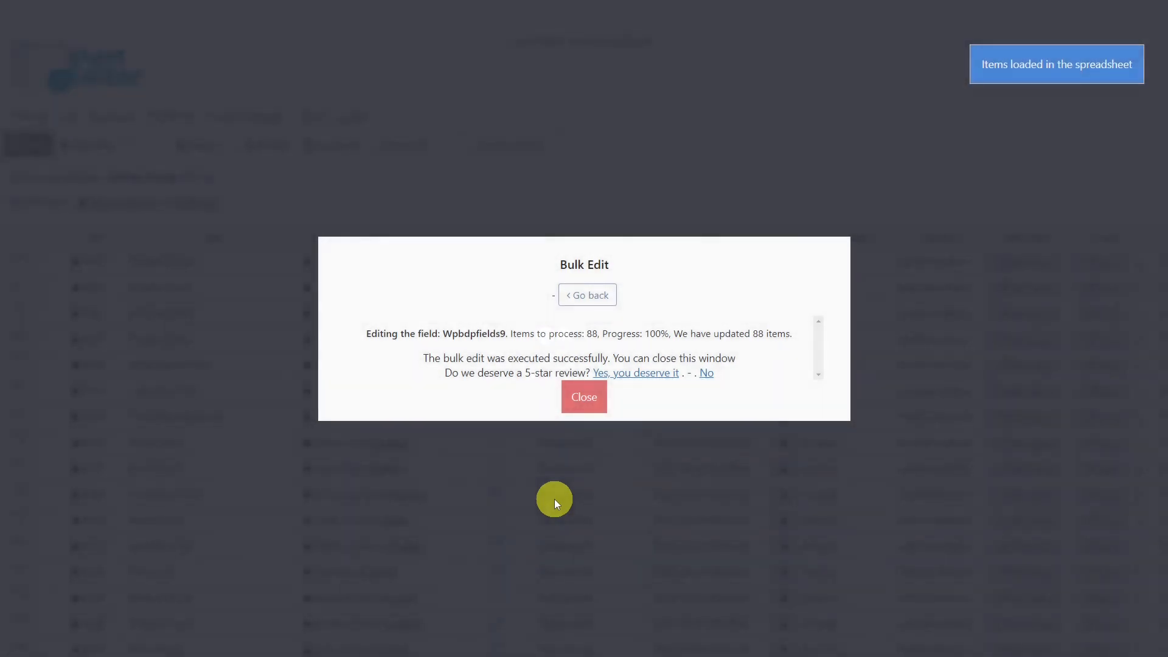
click(583, 396)
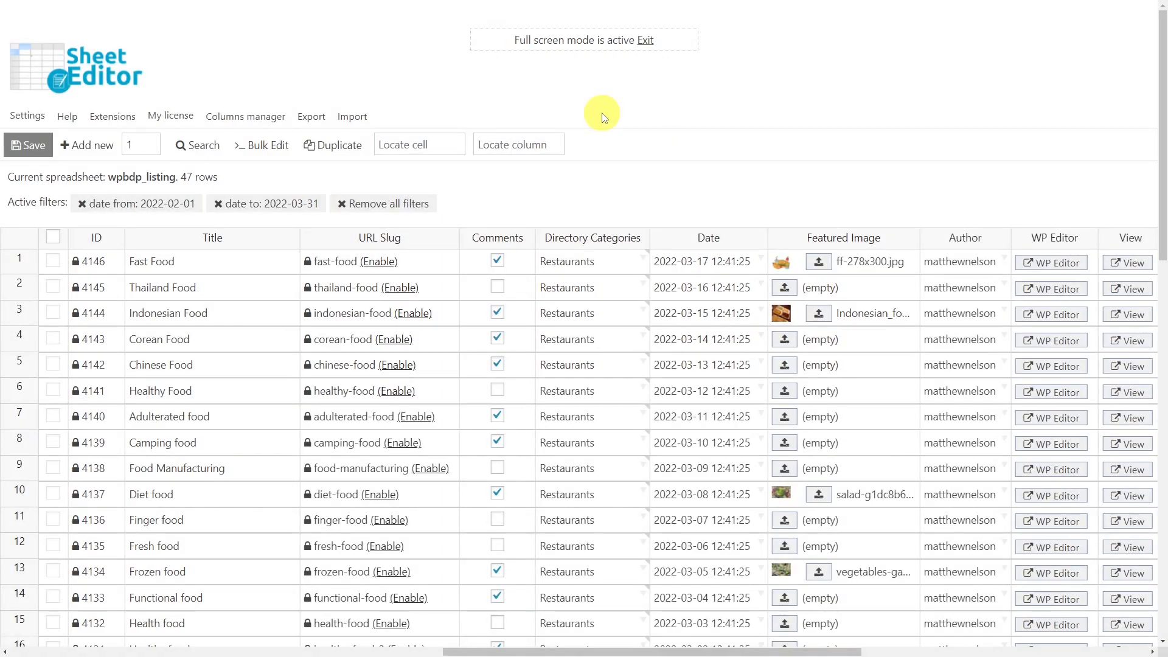
- Start a bulk edit of the Date field on all rows in the current search
click(268, 148)
click(662, 175)
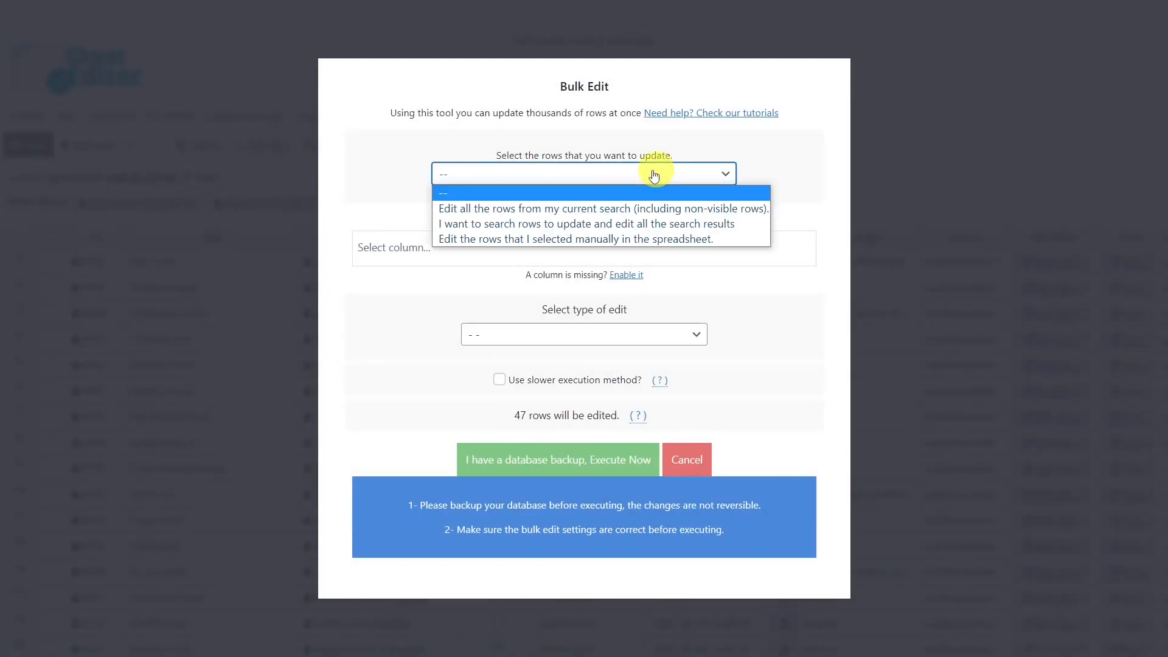
click(567, 209)
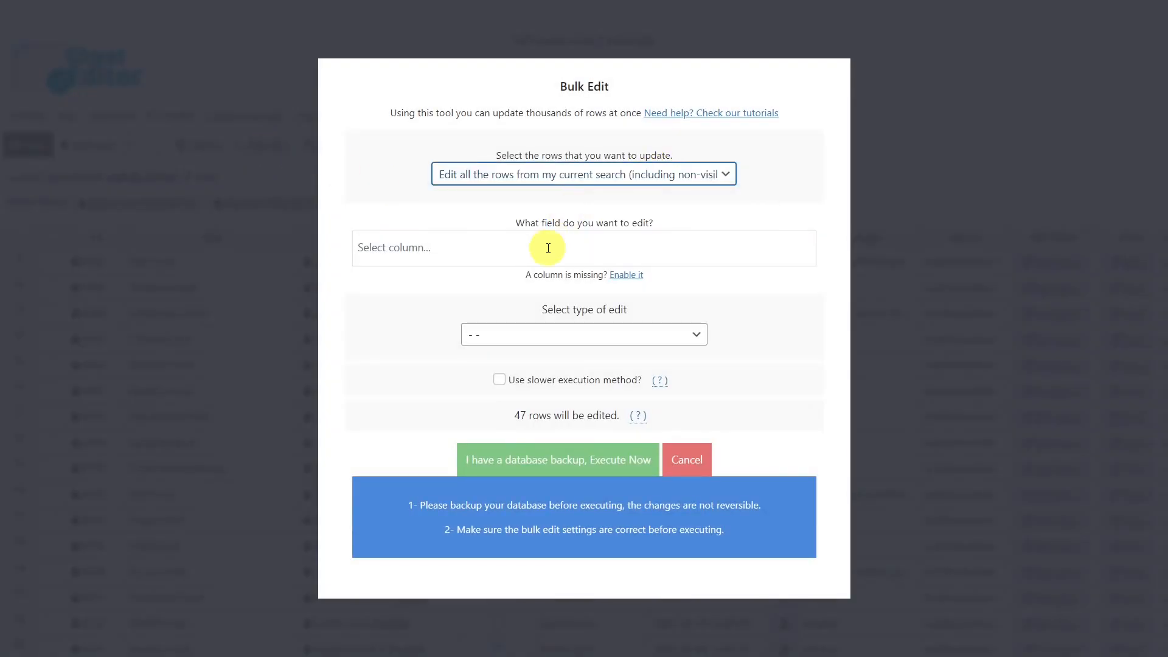
click(540, 248)
text(date)
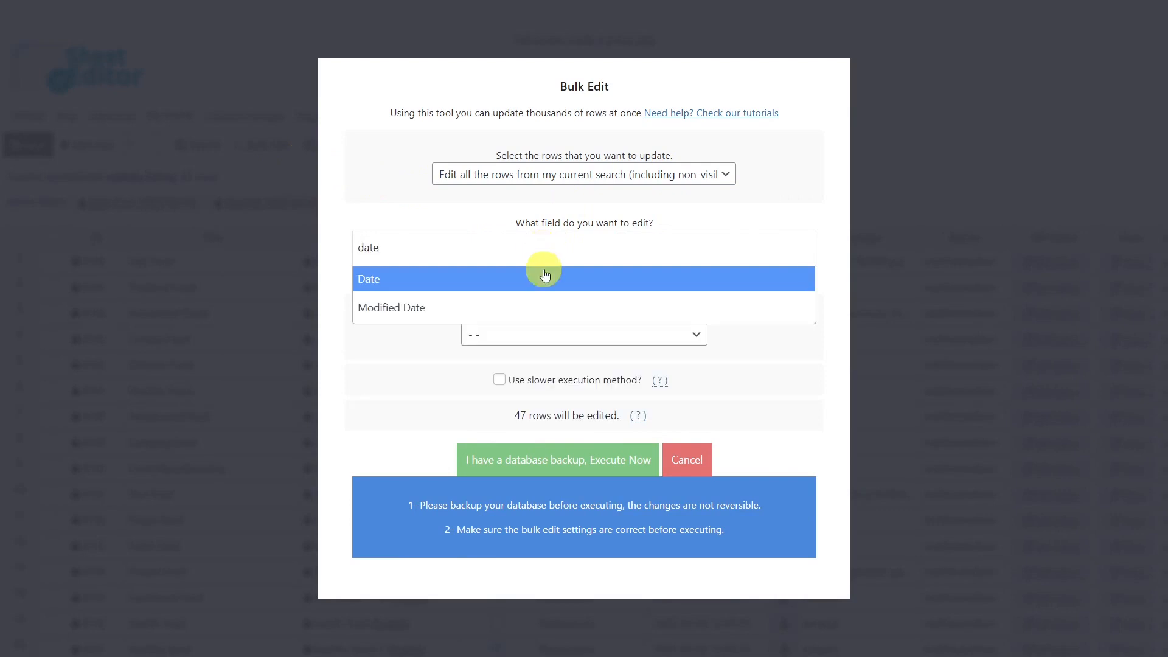
click(541, 272)
- Set the Date to 01/03/2022 and run the edit on the 47 rows
click(599, 341)
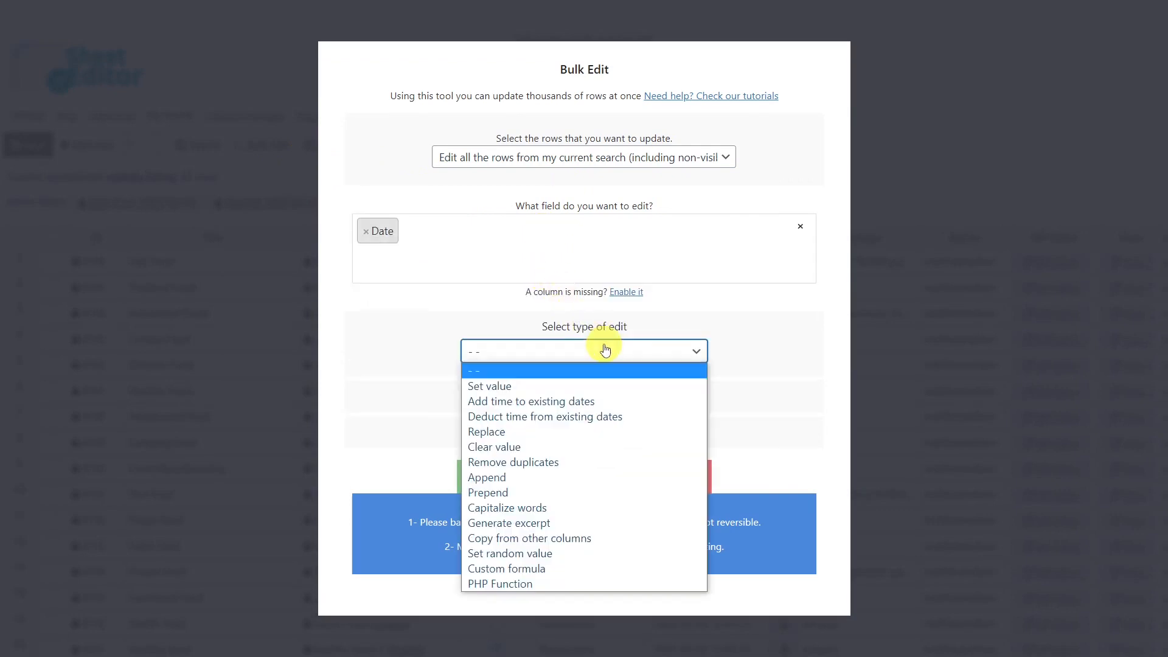
click(539, 385)
click(692, 376)
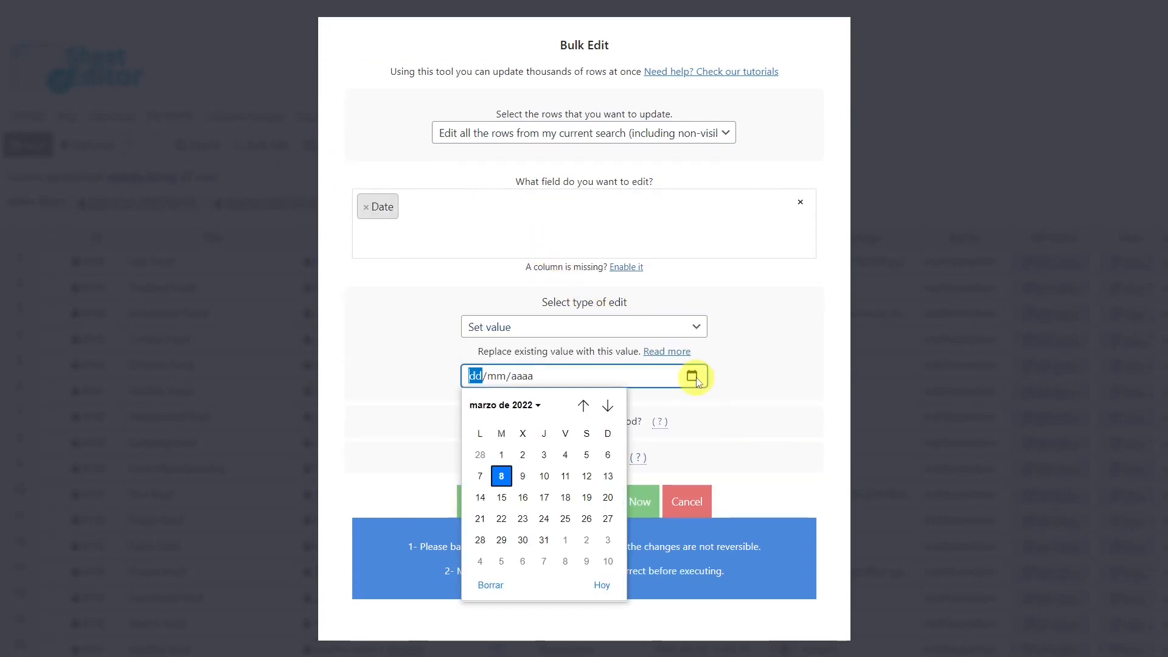
click(502, 456)
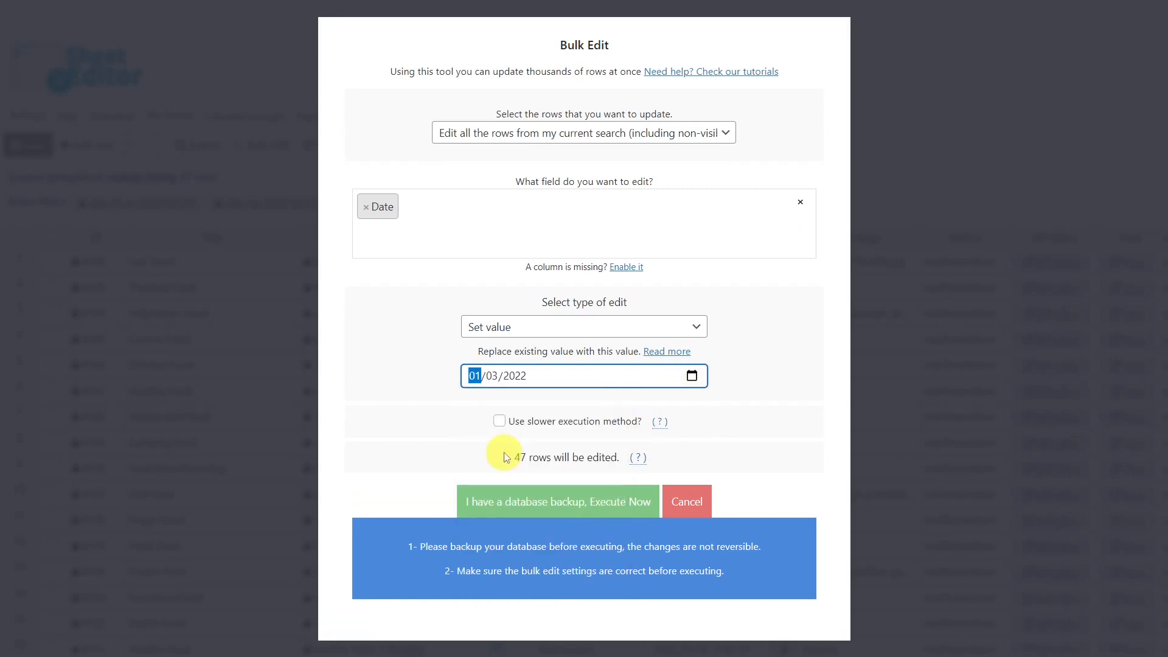
click(564, 501)
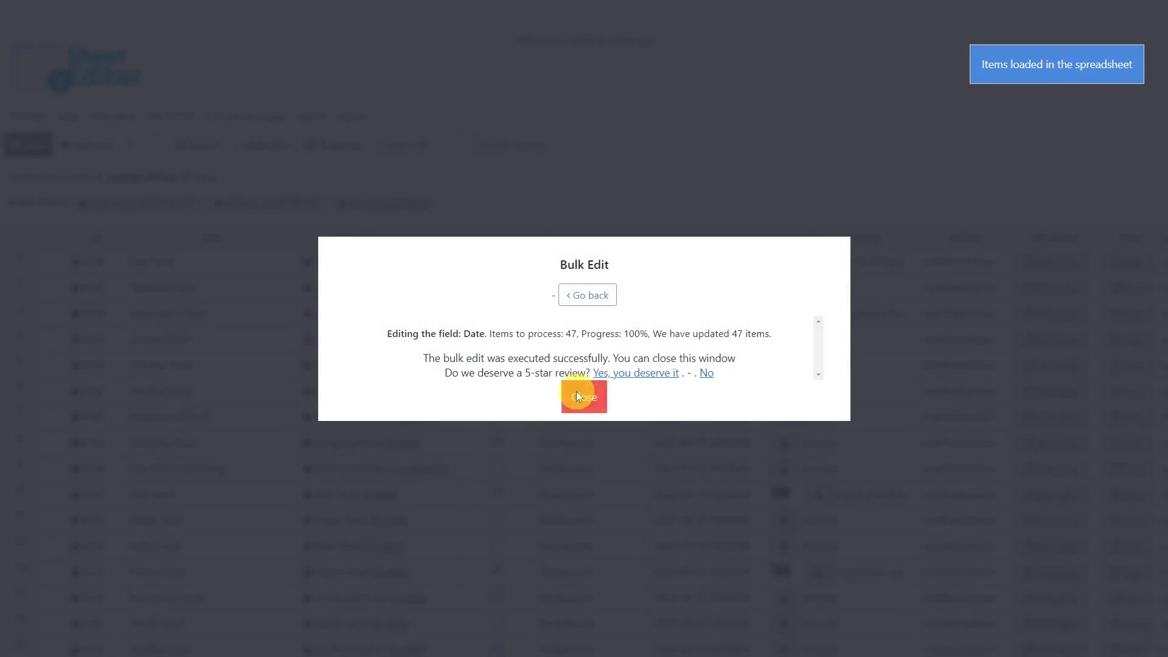
click(575, 393)
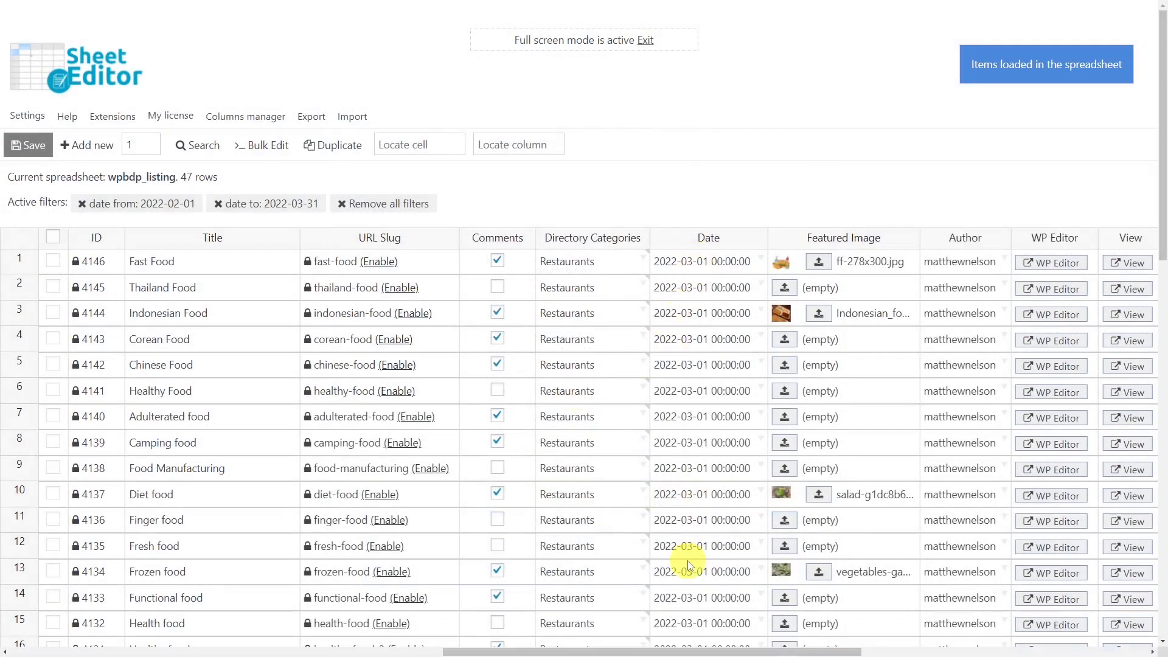